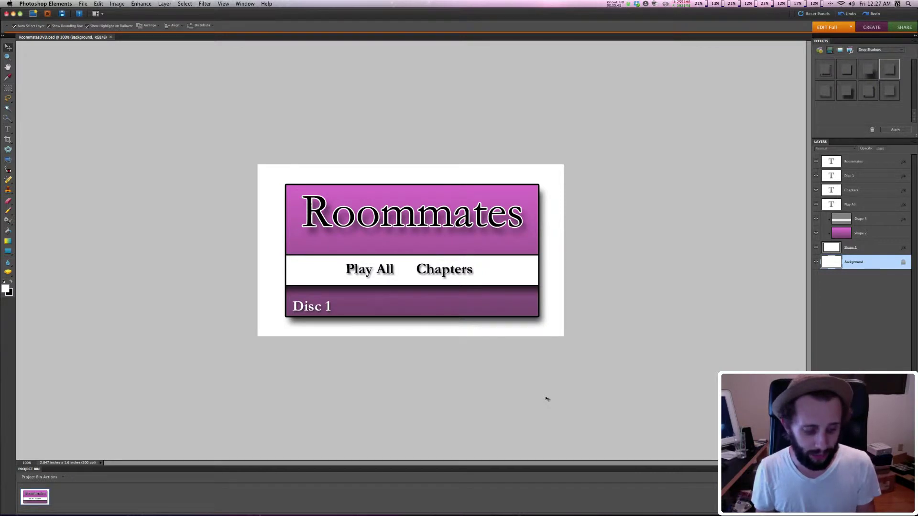
- Save a copy of the Roommates menu as RoommatesDVD_Chapters1.psd
key(ctrl+shift+s)
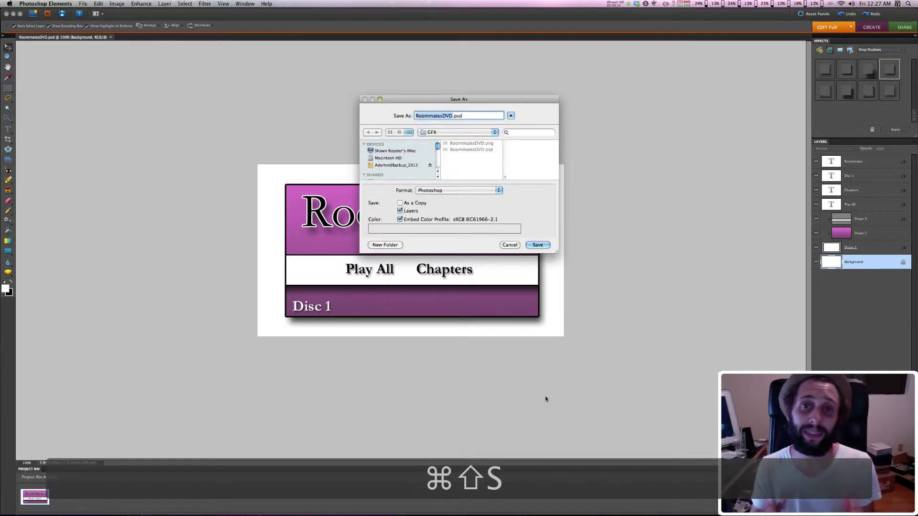
key(Right)
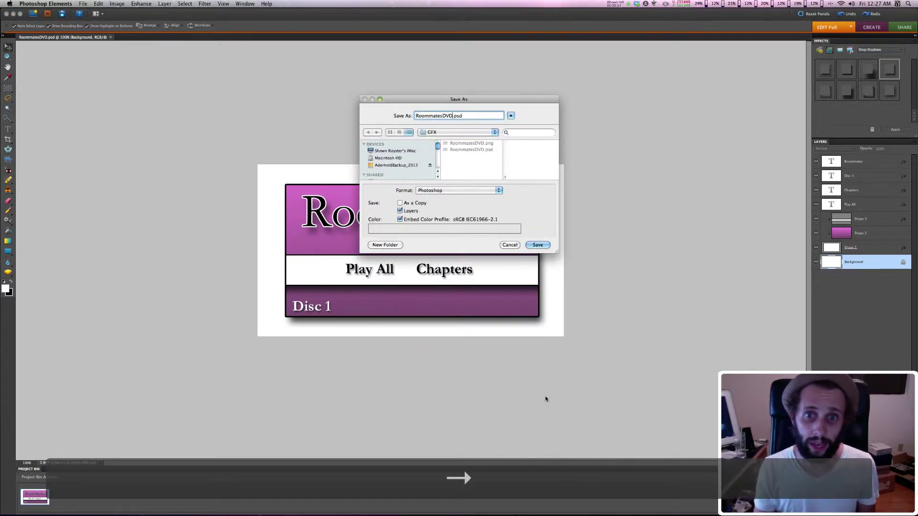
text(_Cha)
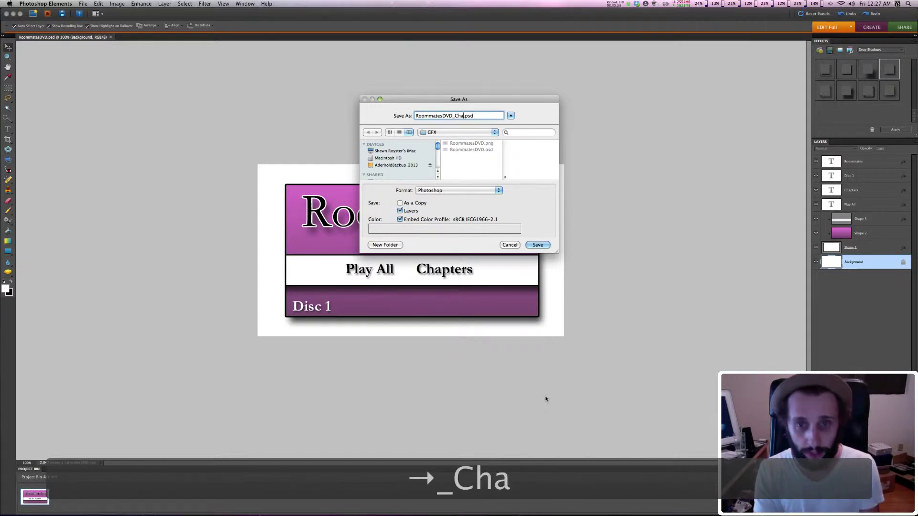
text(pters)
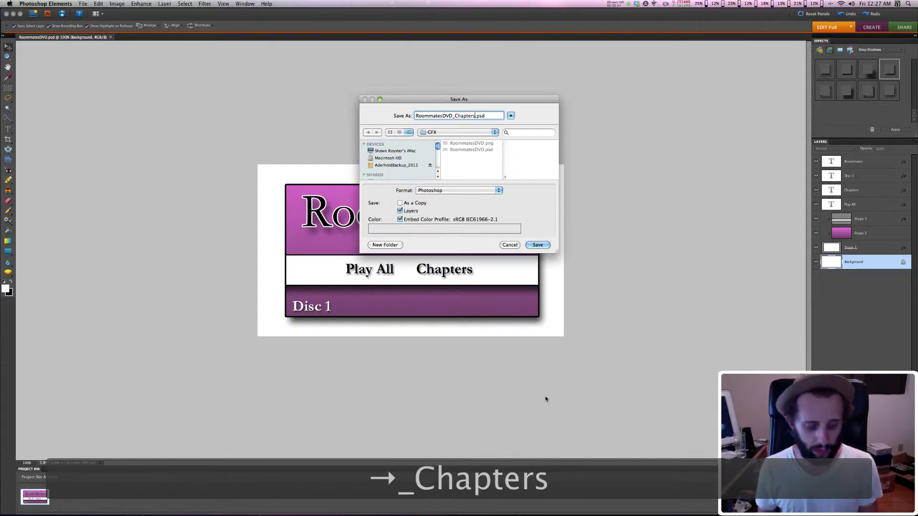
text(1)
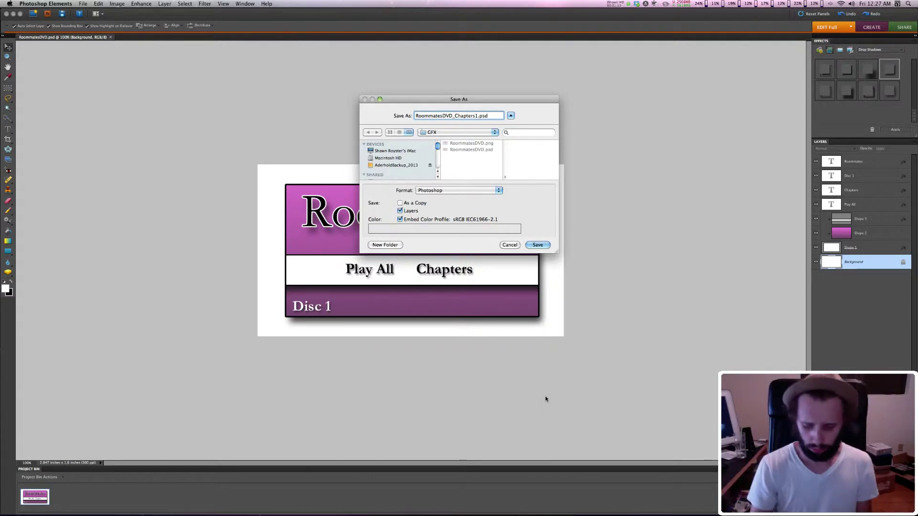
key(Return)
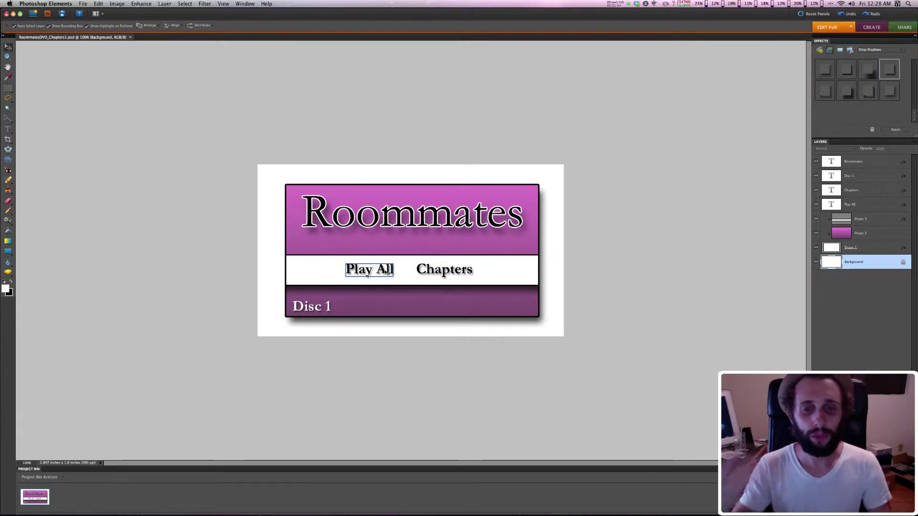
- Retype the Play All line as 'Episode 1 Episode 2 Episode 3' and commit it
double_click(369, 271)
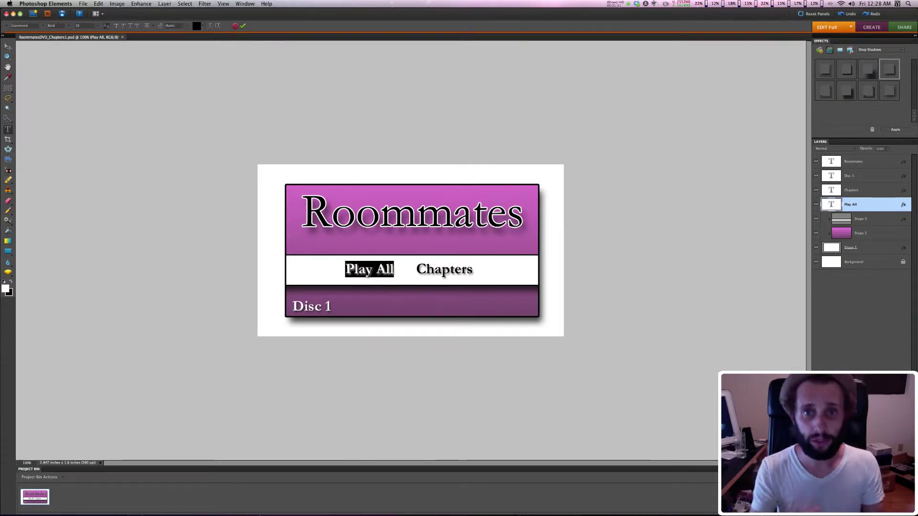
text(Ep)
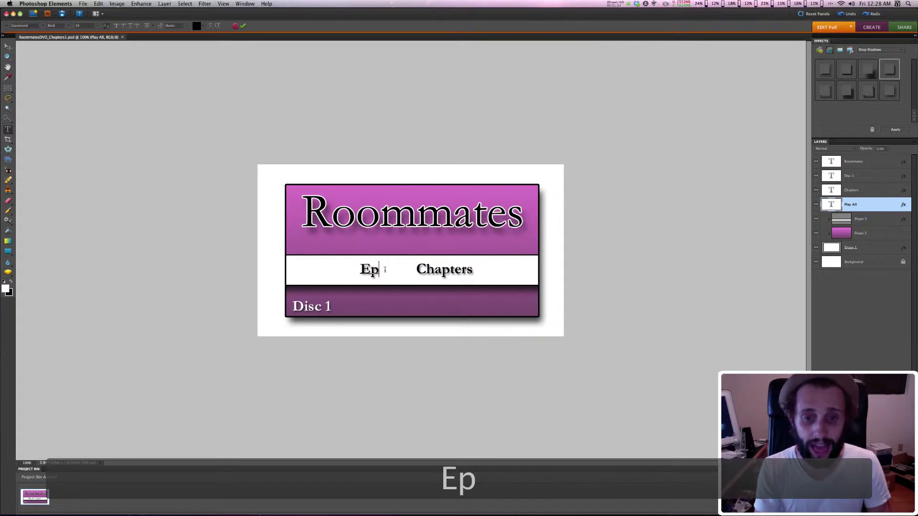
text(isode 1)
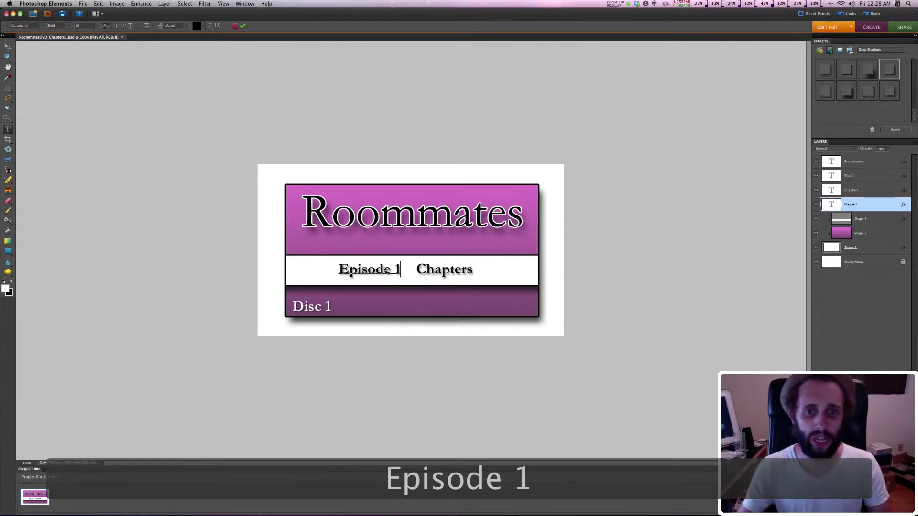
key(ctrl+Return)
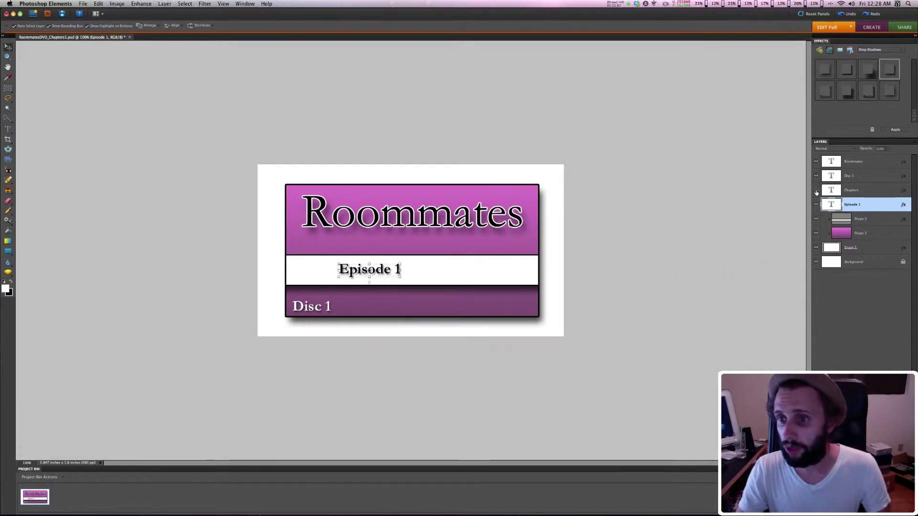
double_click(368, 270)
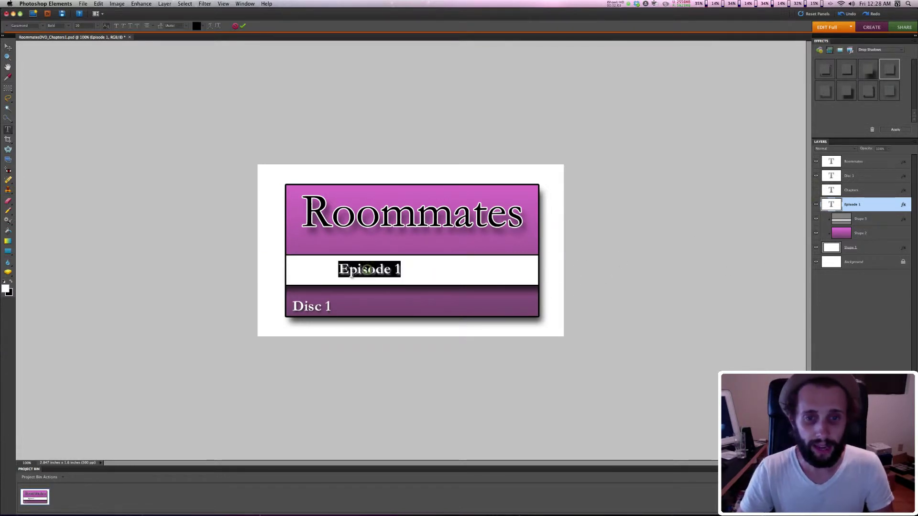
click(368, 270)
drag(350, 274, 347, 274)
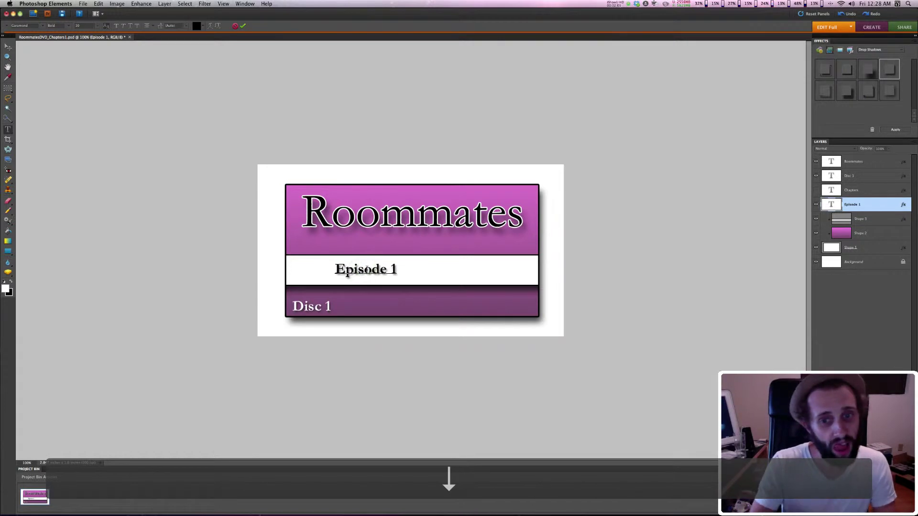
text(Ep)
key(BackSpace)
key(BackSpace)
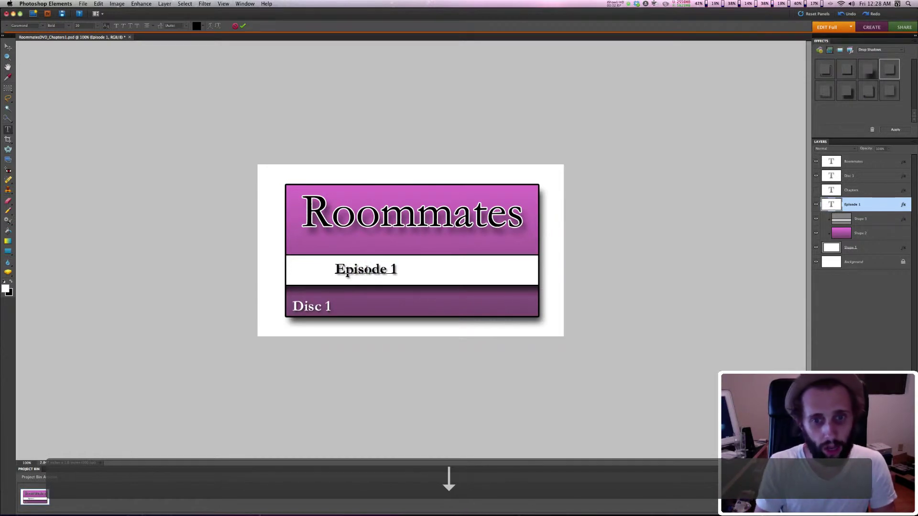
text(  Ep)
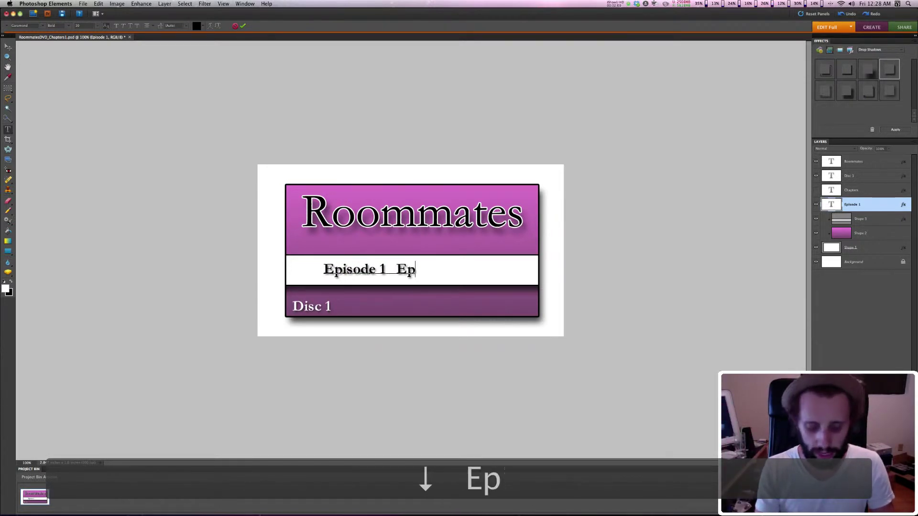
text(isode 3)
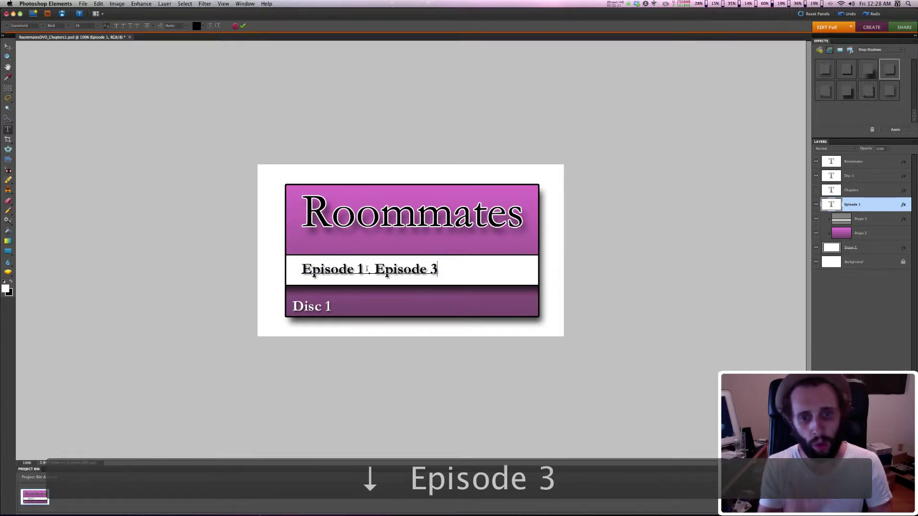
key(BackSpace)
text(2)
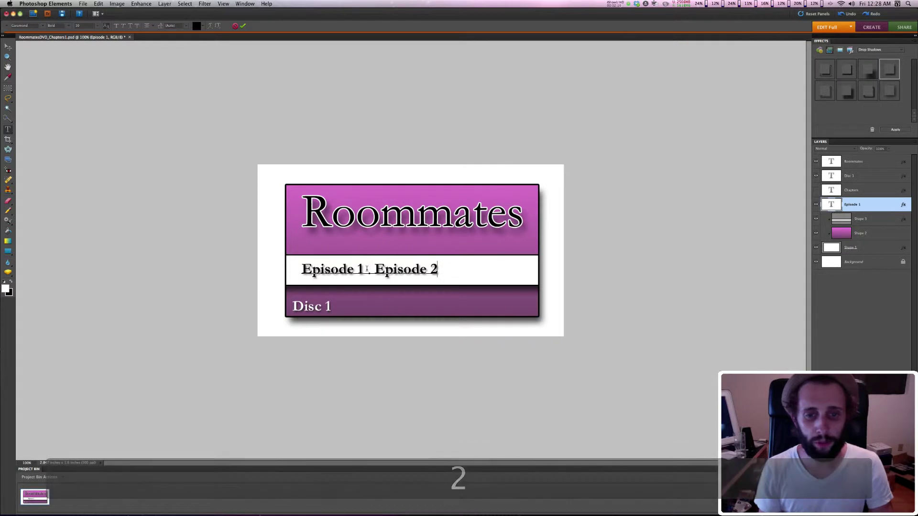
text(   e)
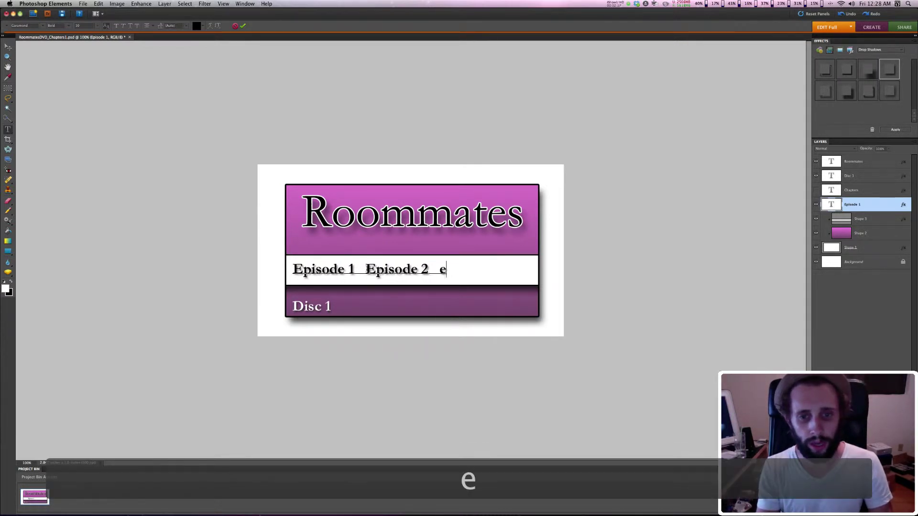
key(BackSpace)
text(Episode)
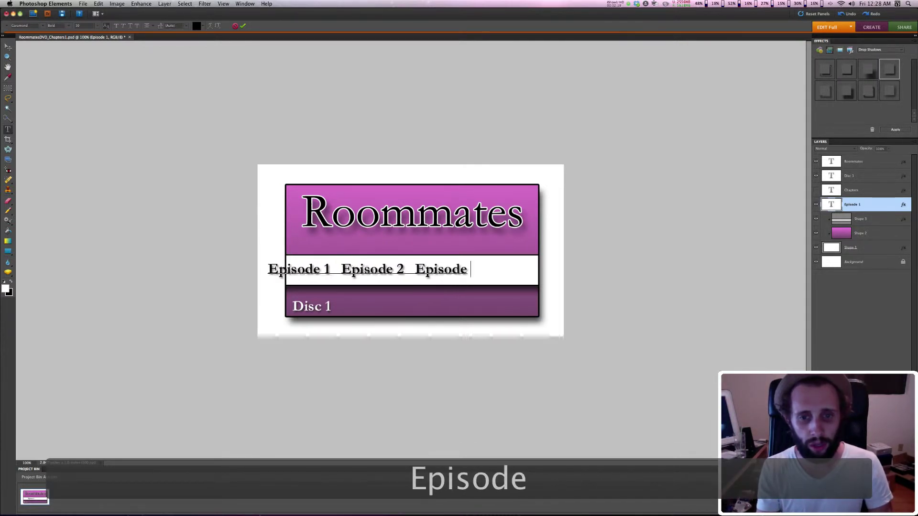
text( 3)
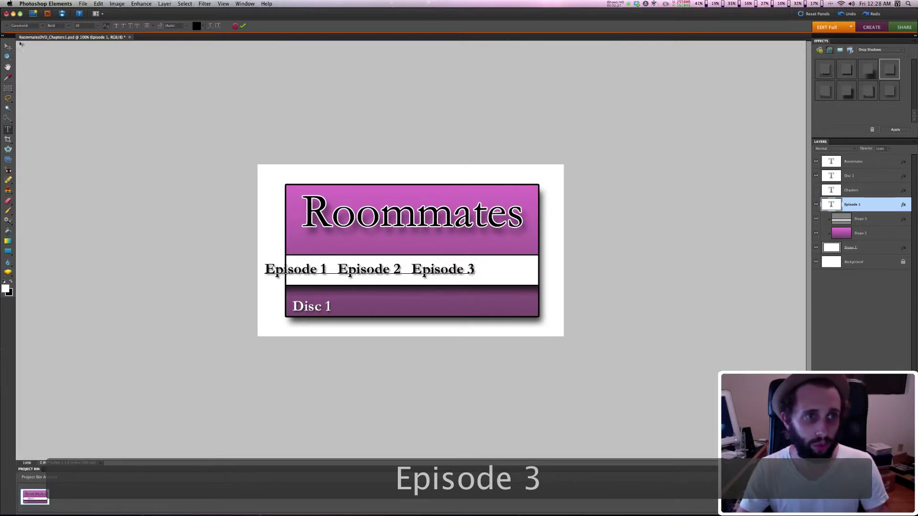
key(ctrl+Return)
- Centre the Episode 1–3 row in the white bar with small arrow-key nudges
drag(414, 272, 451, 272)
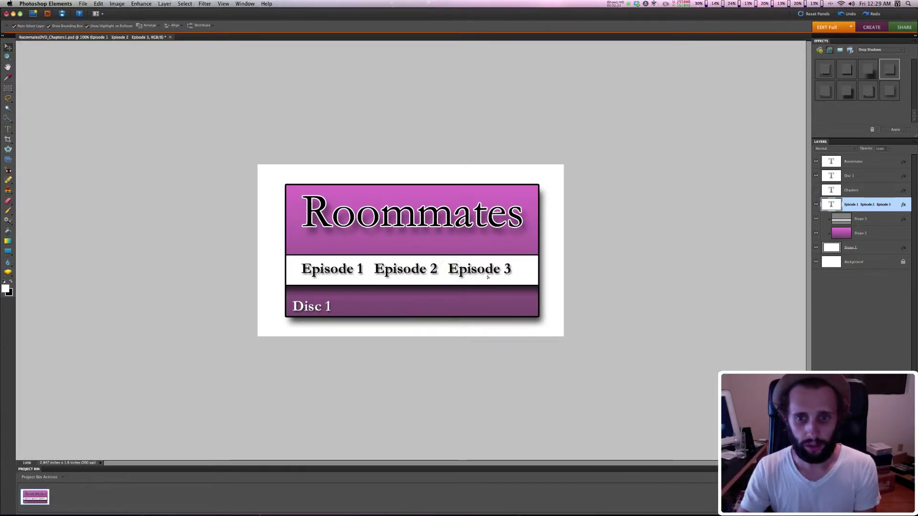
key(Down)
key(Down)
key(Down)
key(Down)
key(Down)
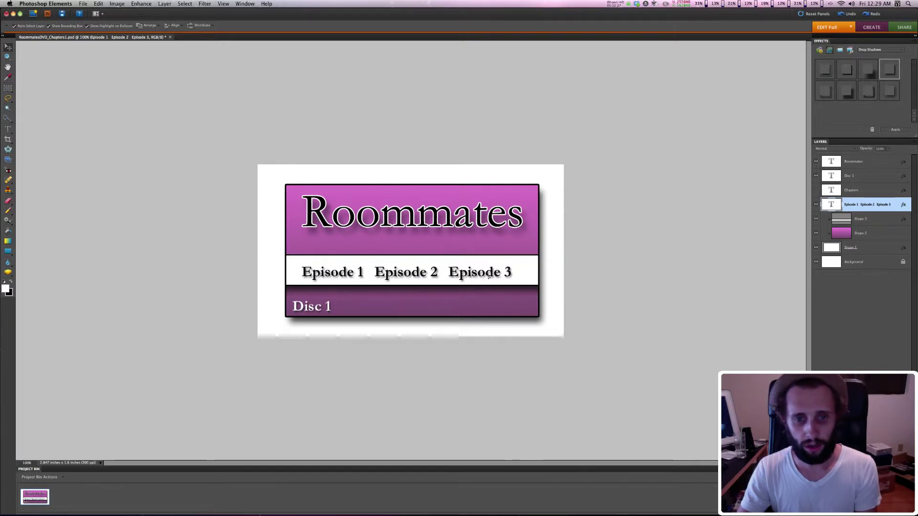
key(Up)
key(Up)
key(Up)
key(Right)
key(Right)
key(Right)
key(Right)
key(Right)
key(Right)
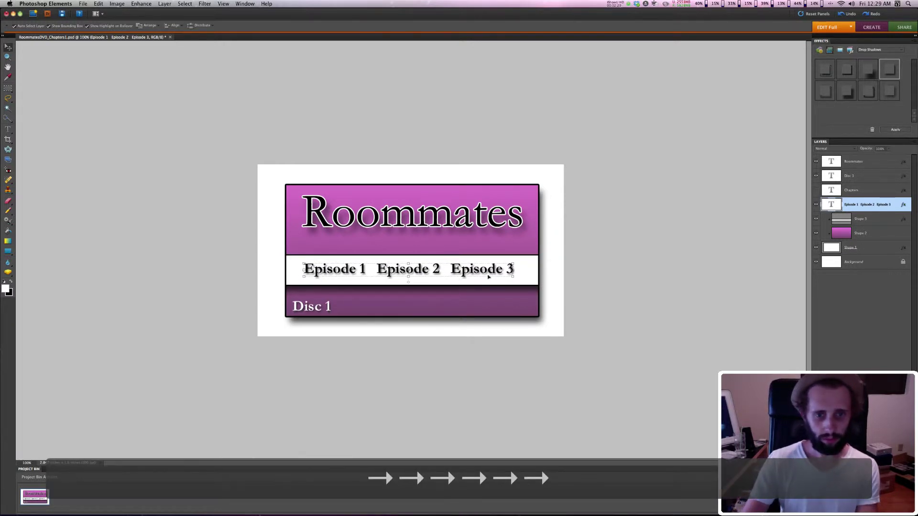
key(Right)
key(Right)
key(Right)
key(Right)
key(Right)
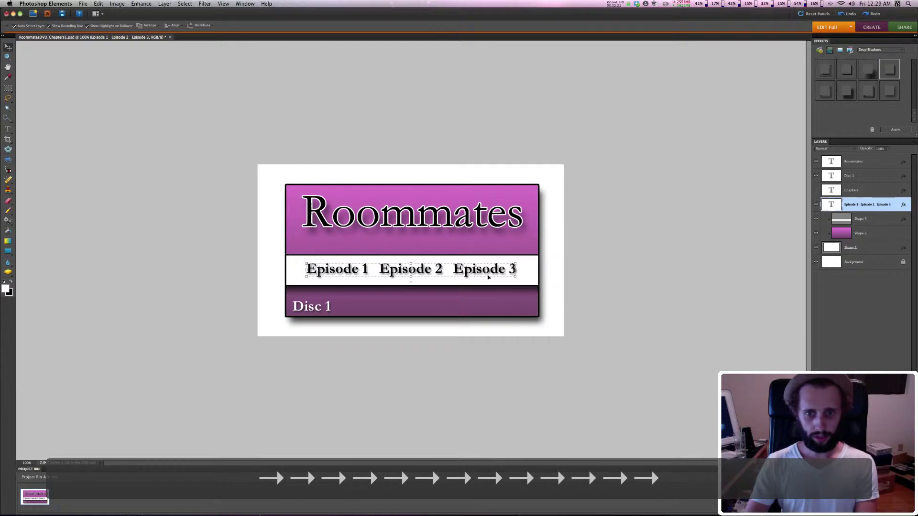
key(Down)
click(471, 388)
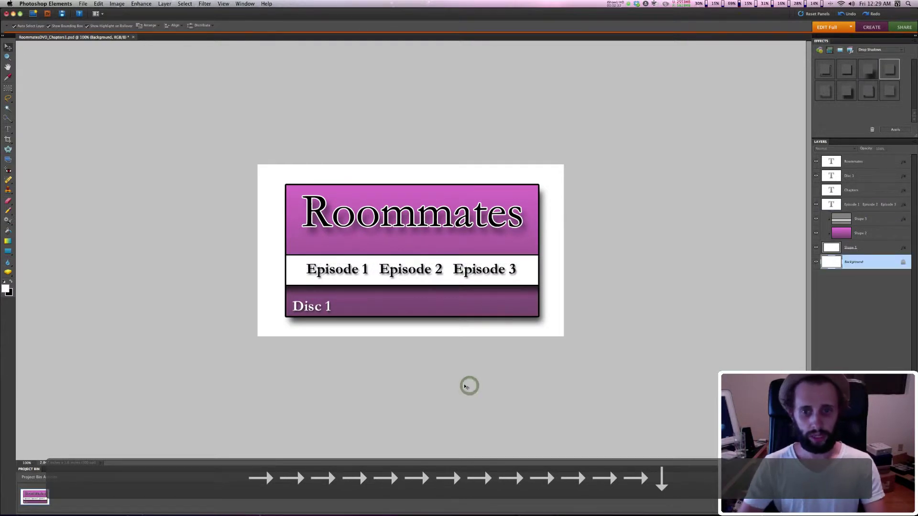
- Add a space before Episode 3 so the labels are evenly spaced
double_click(381, 267)
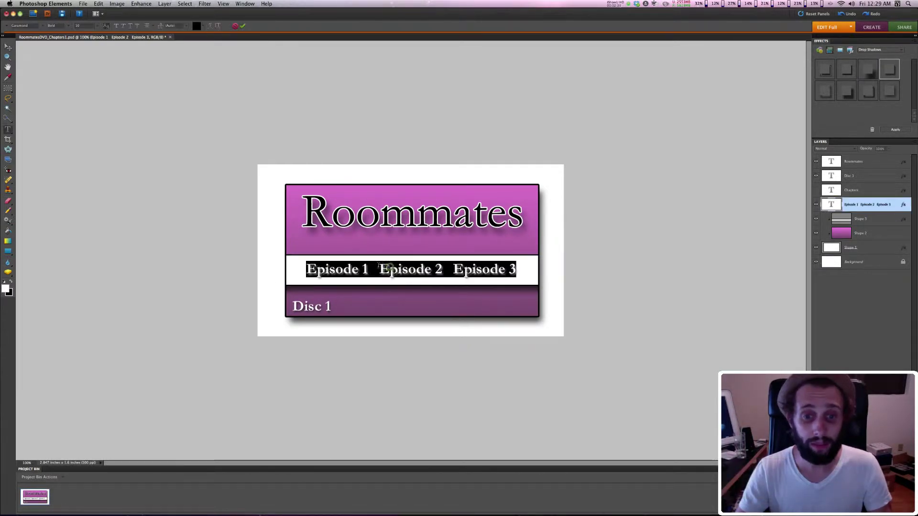
click(390, 267)
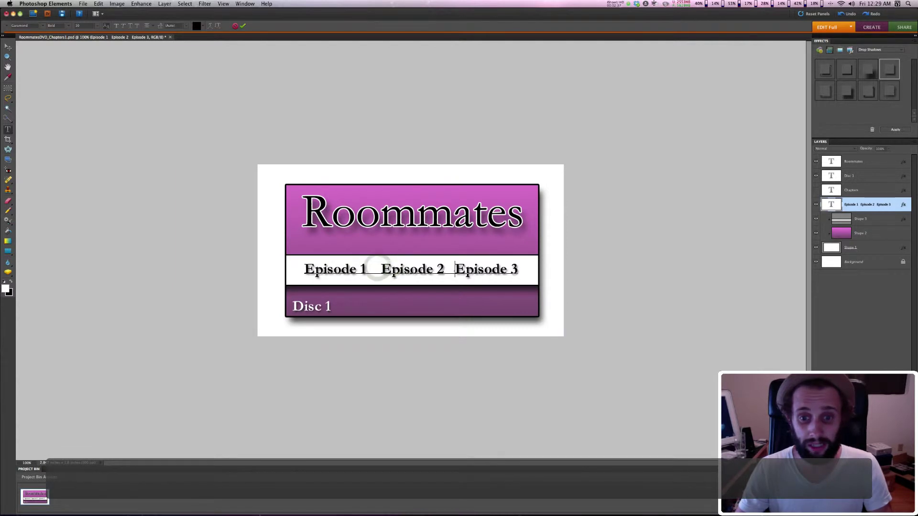
click(454, 393)
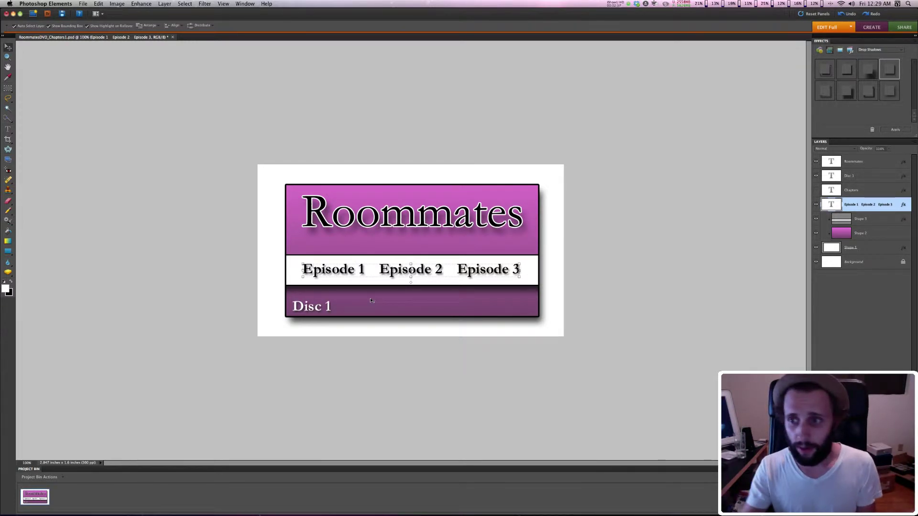
- Unhide the Chapters layer and centre it above the Episode row
click(618, 337)
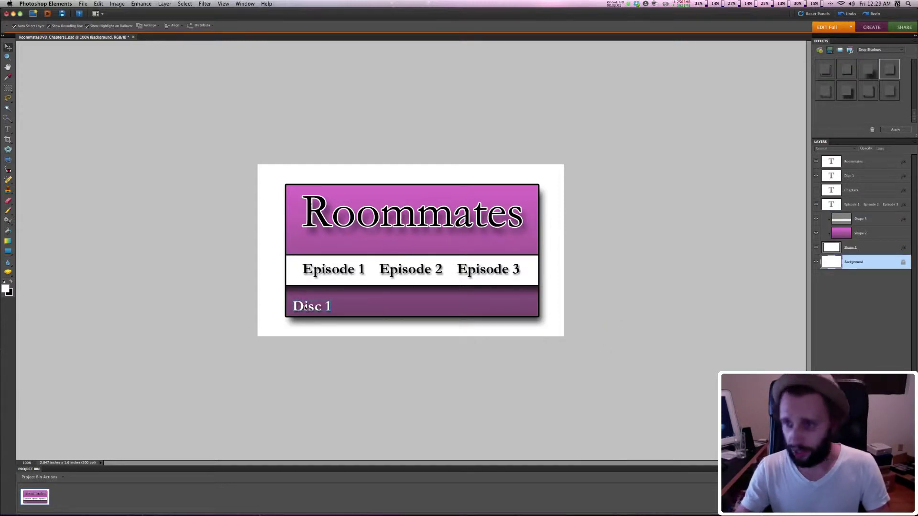
click(828, 188)
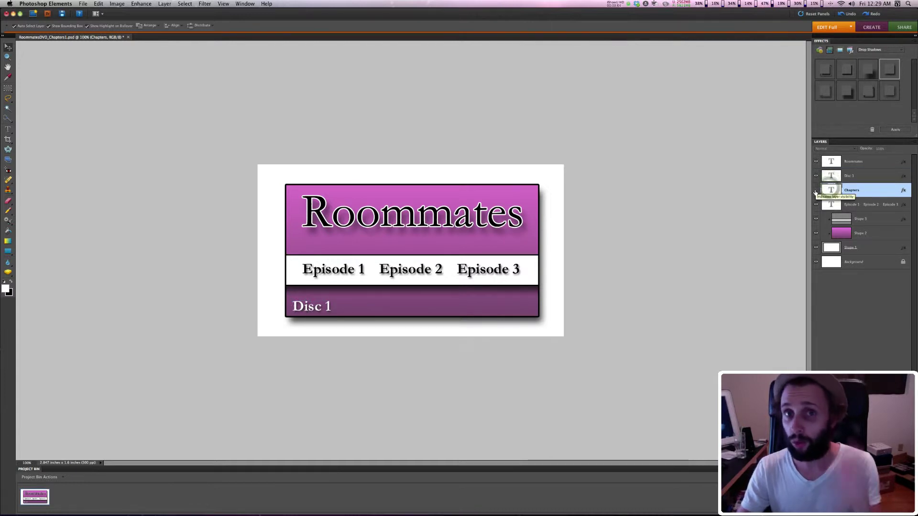
click(815, 190)
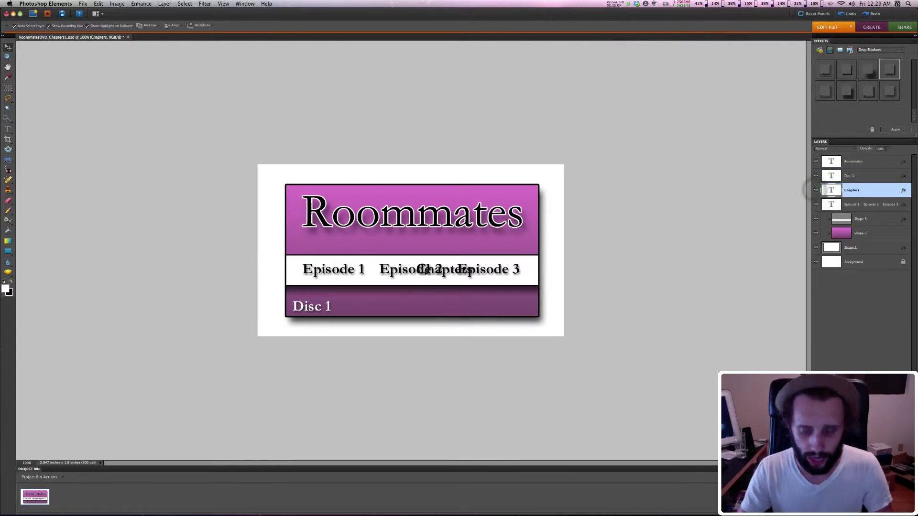
key(Up)
key(Up)
key(Up)
key(Up)
key(Up)
key(Up)
key(Up)
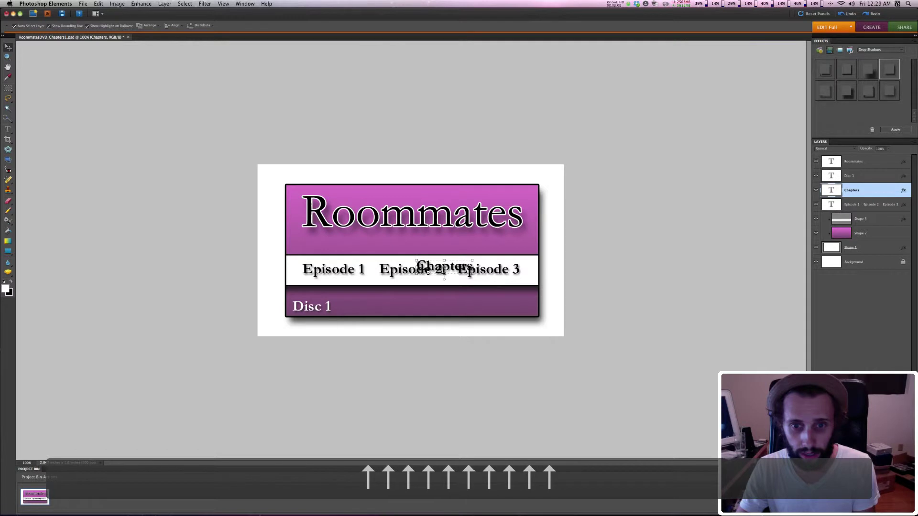
key(Up)
key(Up)
key(Up)
key(Up)
drag(445, 263, 406, 246)
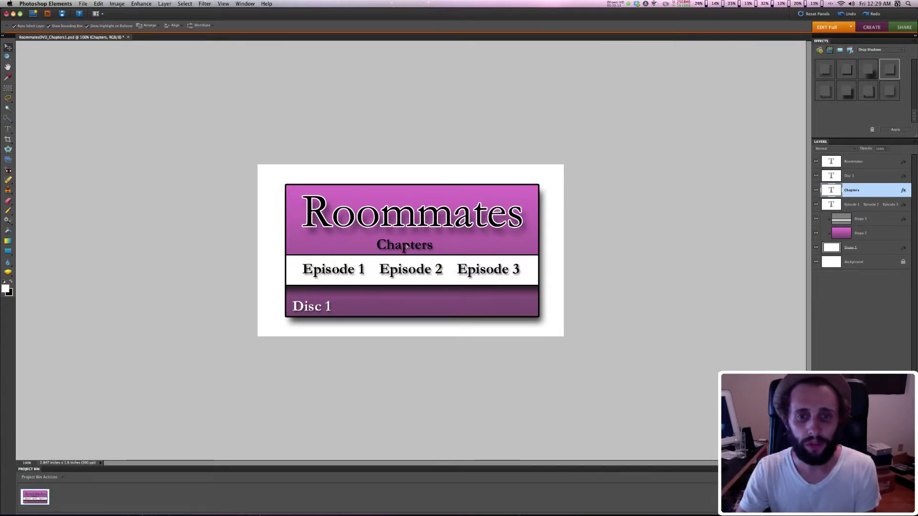
drag(406, 247, 407, 246)
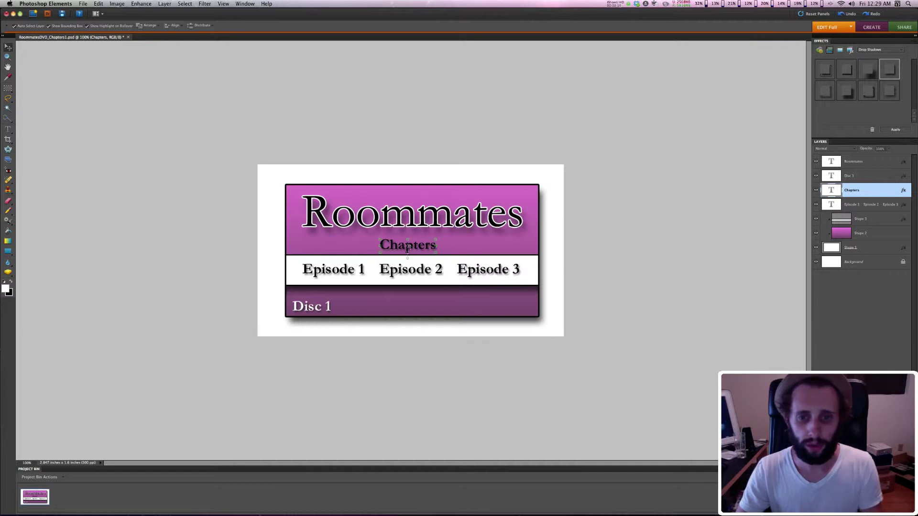
- Change the Chapters subtitle text colour to white
double_click(407, 246)
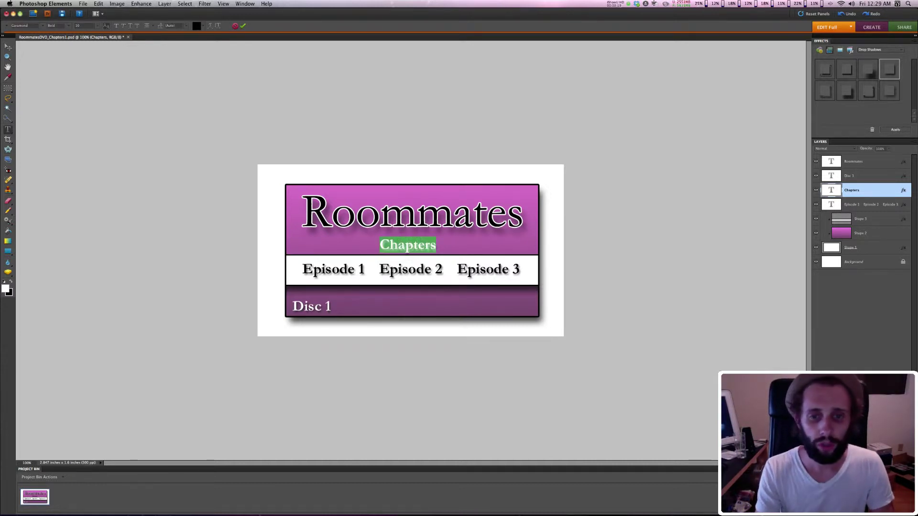
text(Ch)
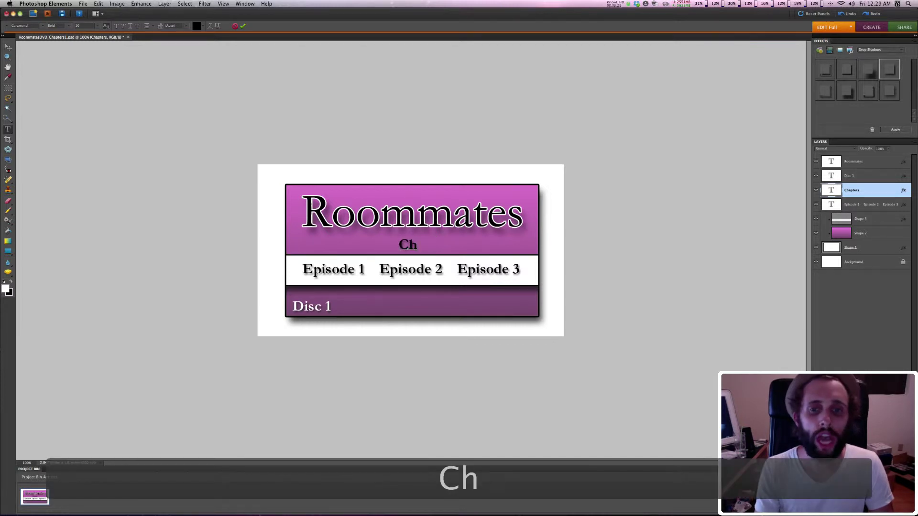
text(apters)
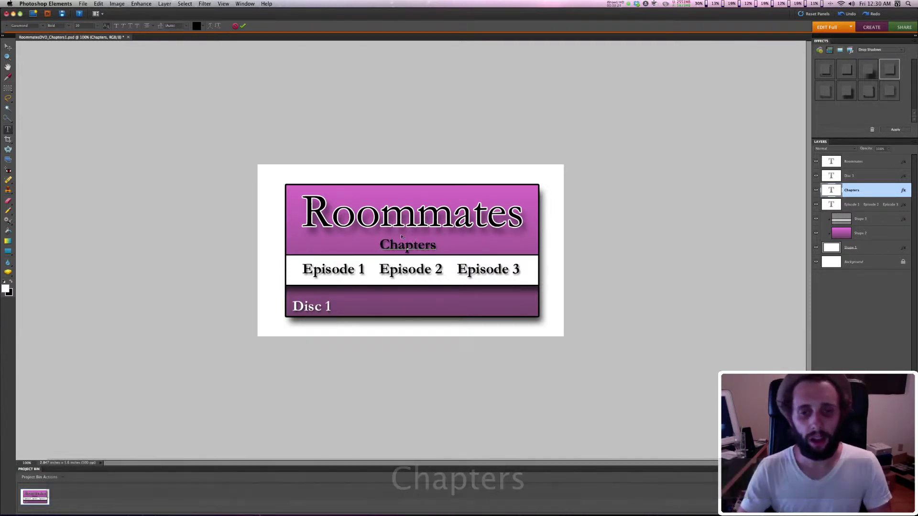
key(shift+Up)
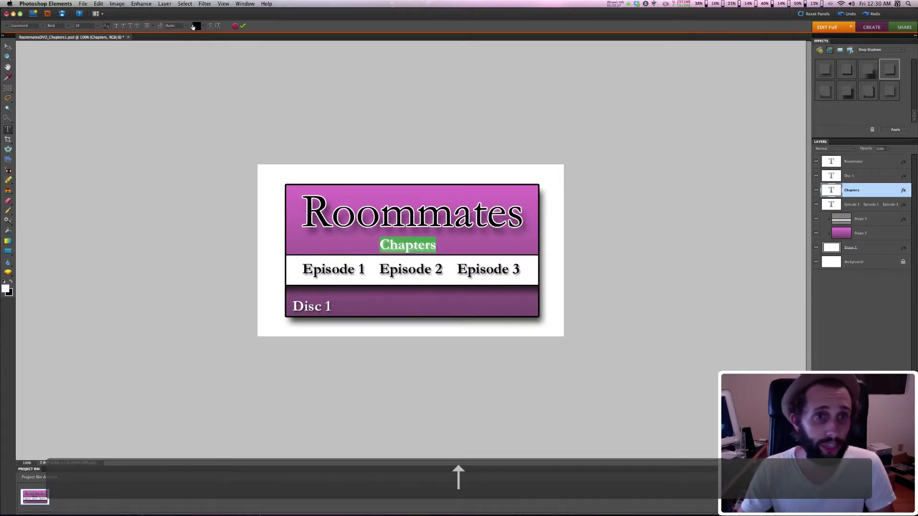
click(194, 26)
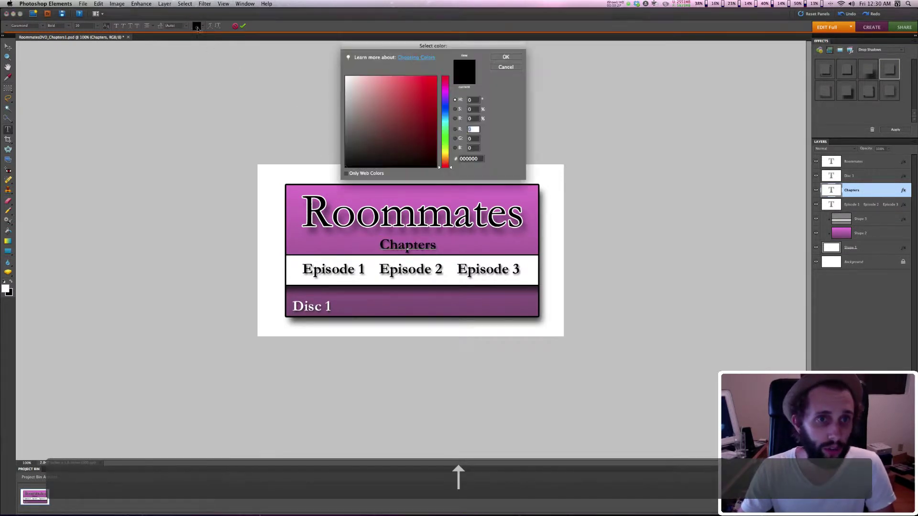
click(355, 99)
click(505, 56)
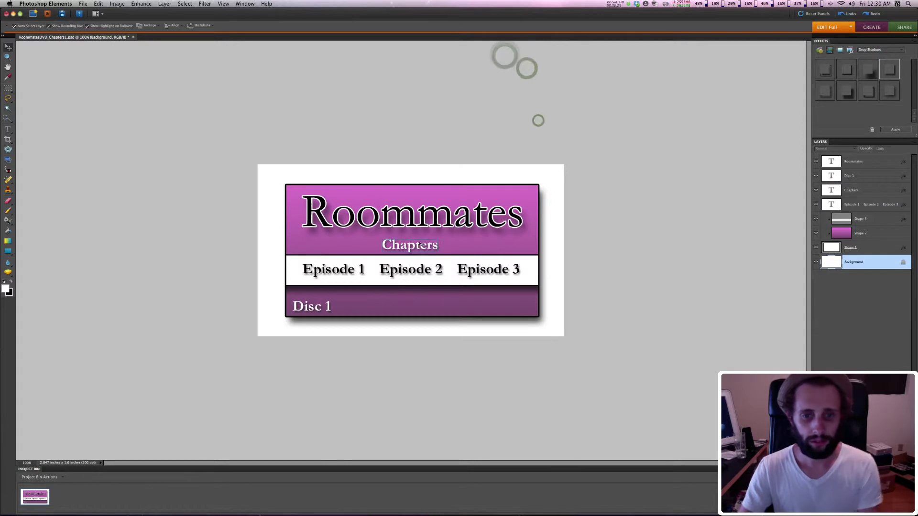
click(538, 120)
- Nudge the Chapters subtitle left and down, then commit the text edit
key(Left)
key(Left)
key(Left)
key(Left)
key(Down)
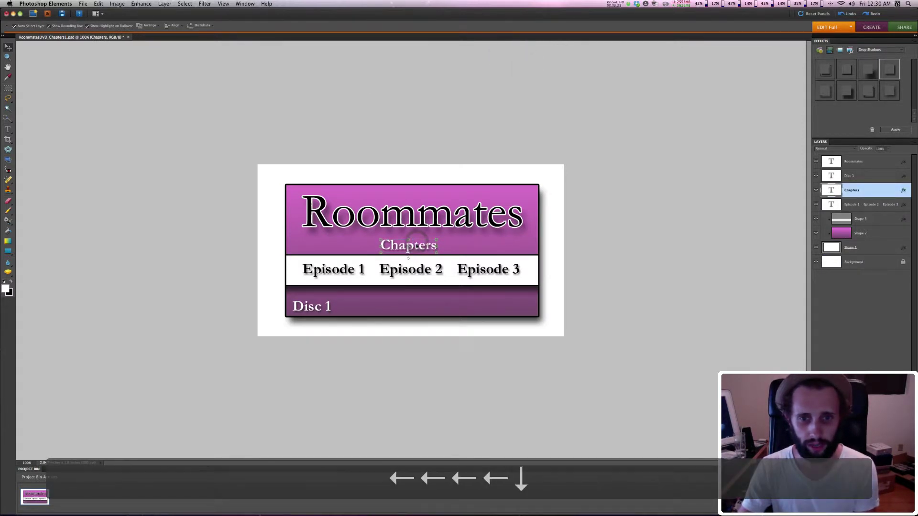
key(Down)
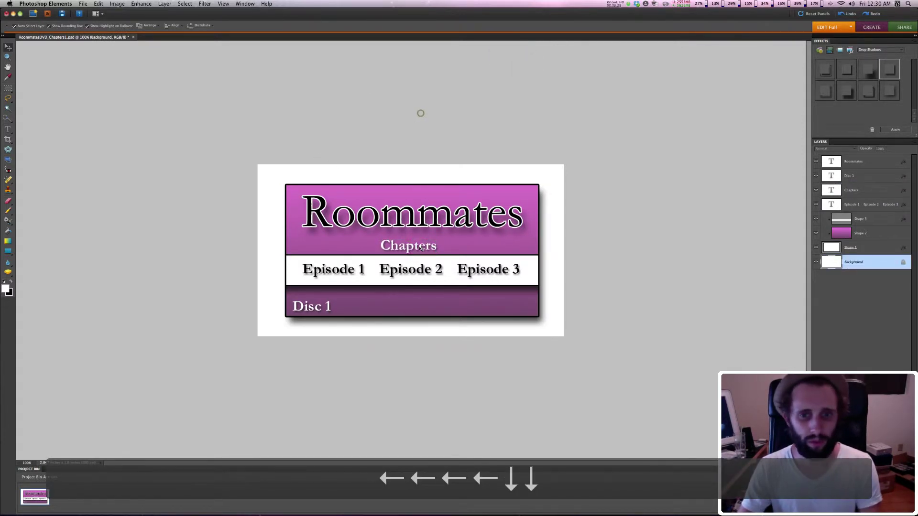
double_click(422, 115)
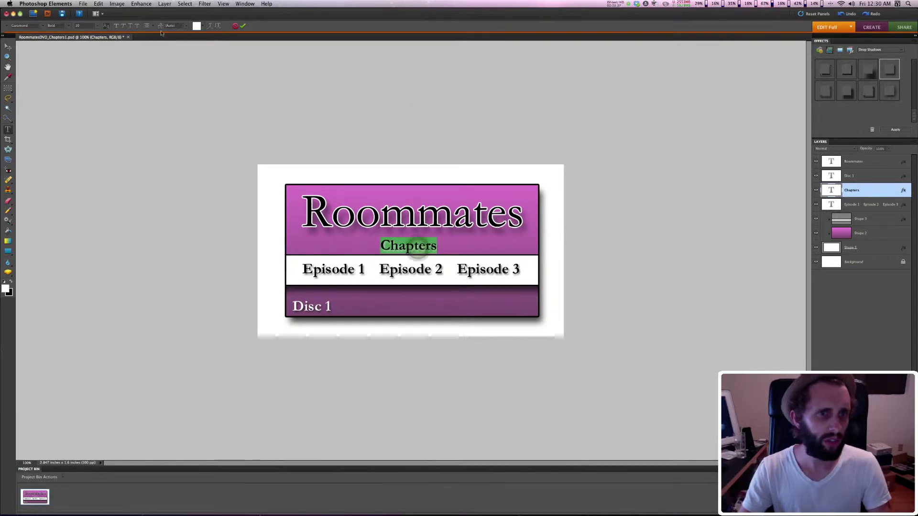
click(242, 26)
click(552, 134)
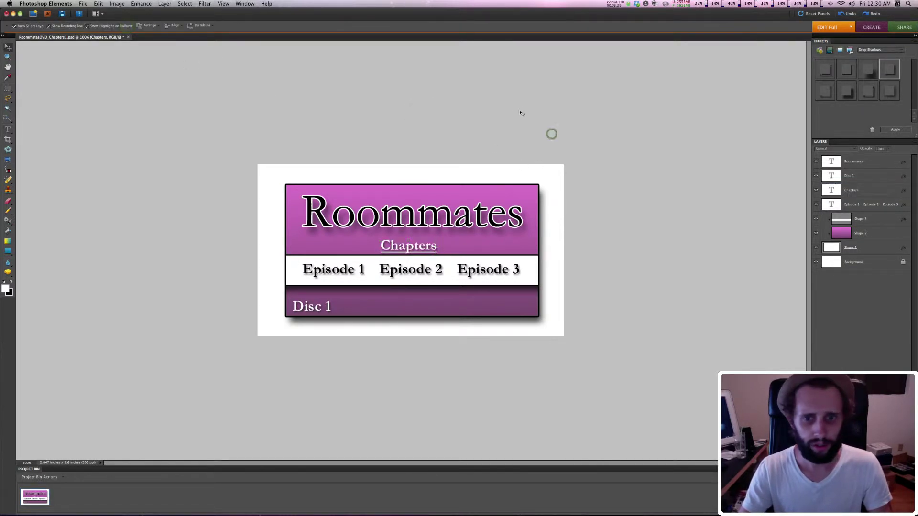
click(519, 109)
- Reselect the Chapters layer several times to check its placement under Roommates
click(409, 255)
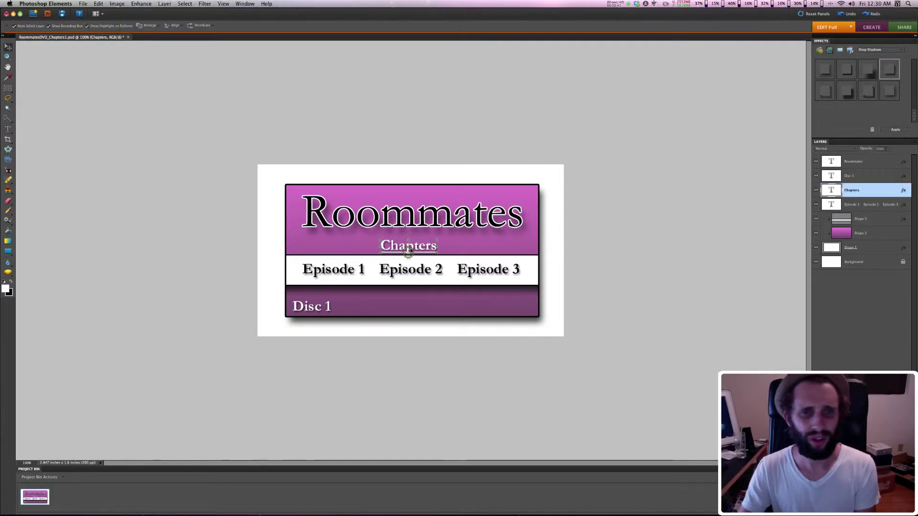
double_click(408, 253)
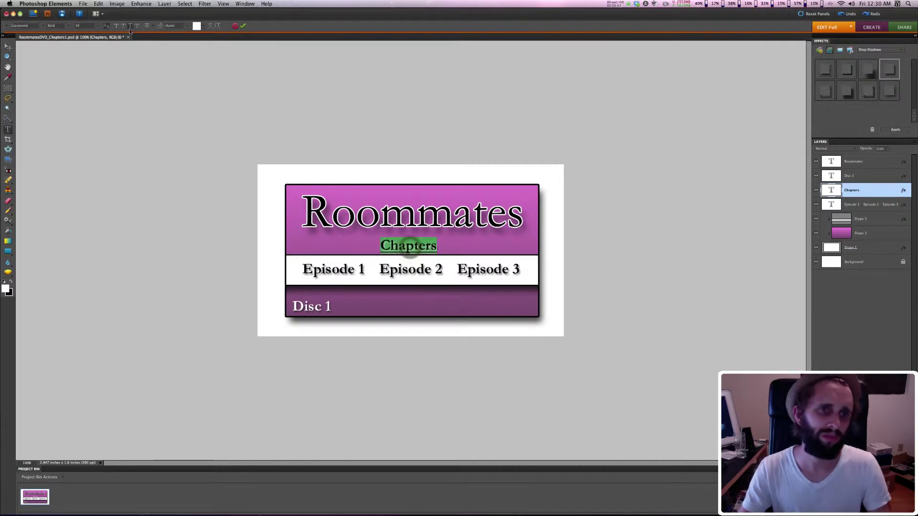
click(334, 84)
click(469, 112)
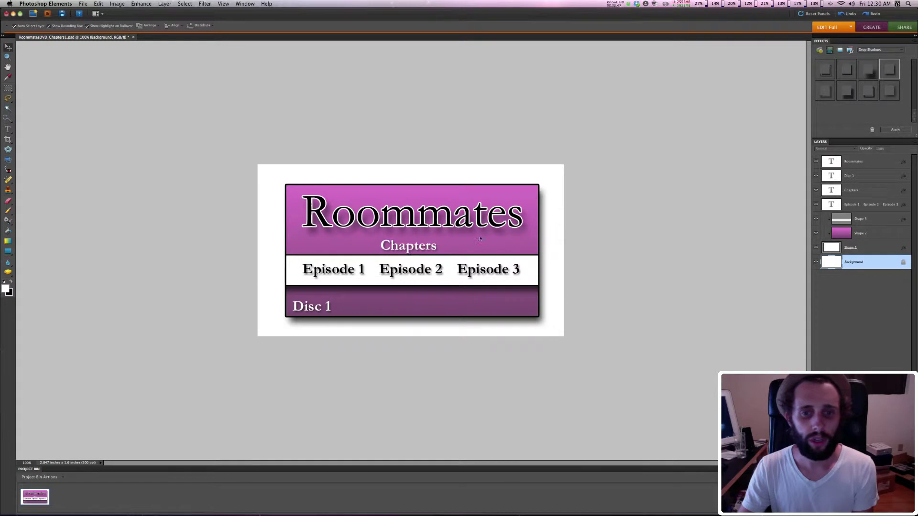
click(417, 247)
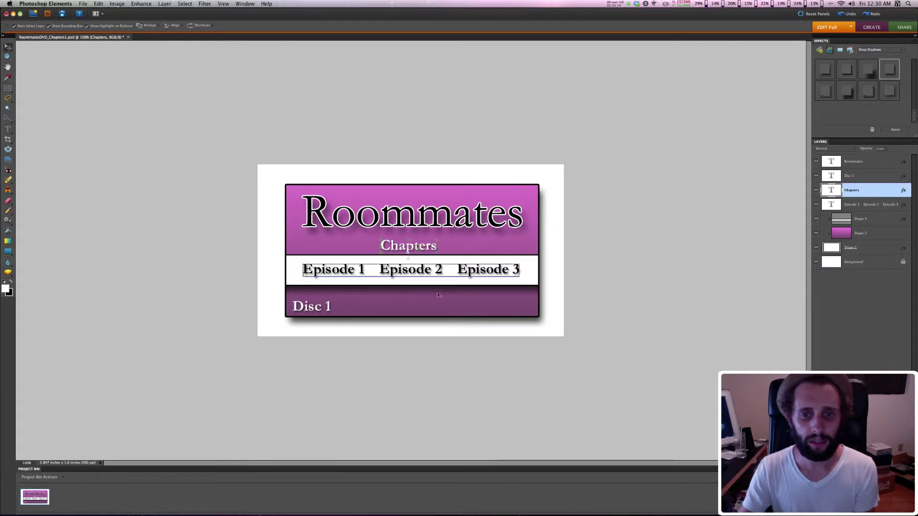
click(458, 363)
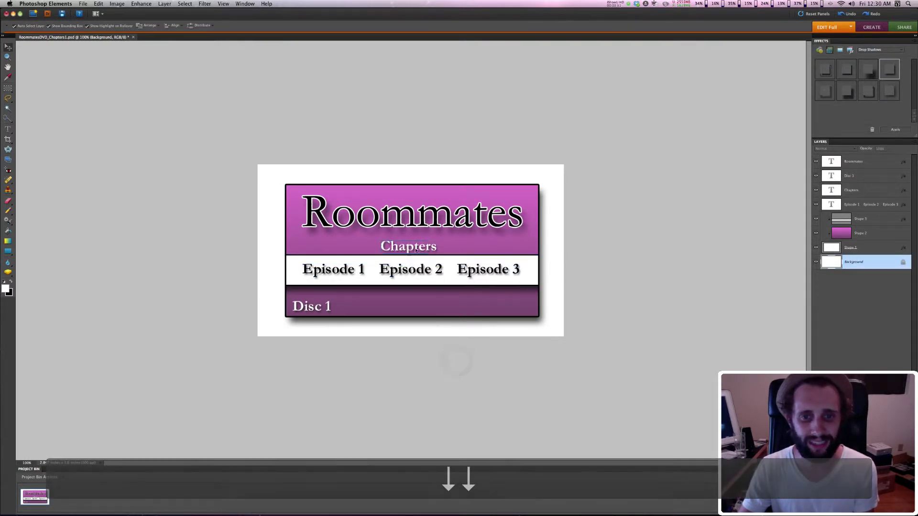
click(415, 248)
click(455, 359)
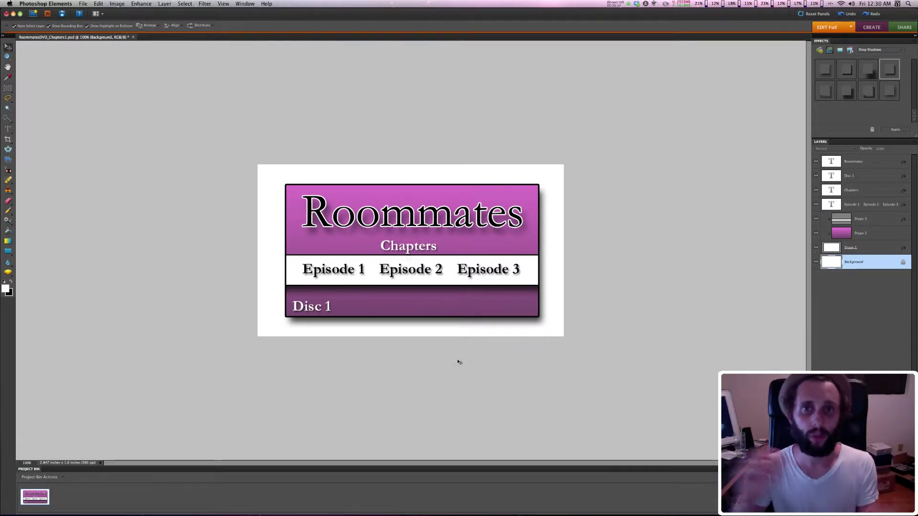
click(407, 247)
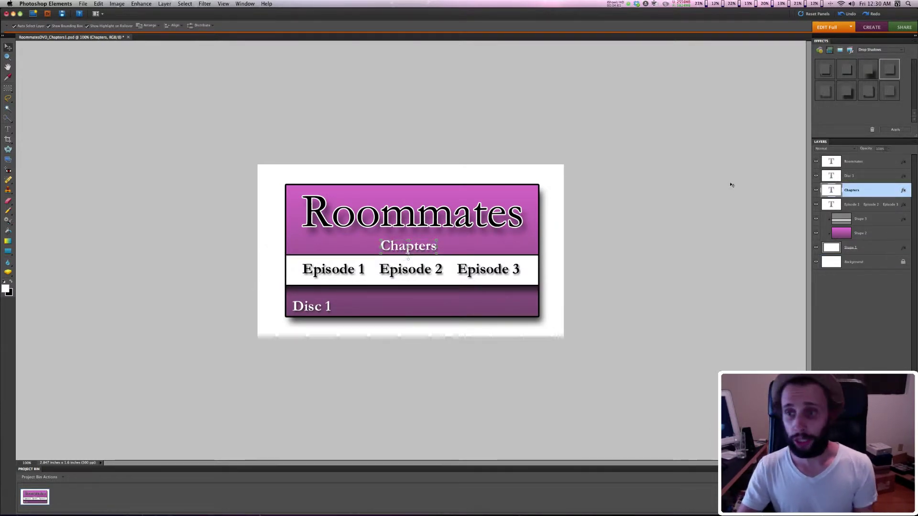
- Duplicate the Chapters layer as Main, move it into the bottom bar, and retype it as Main
right_click(830, 188)
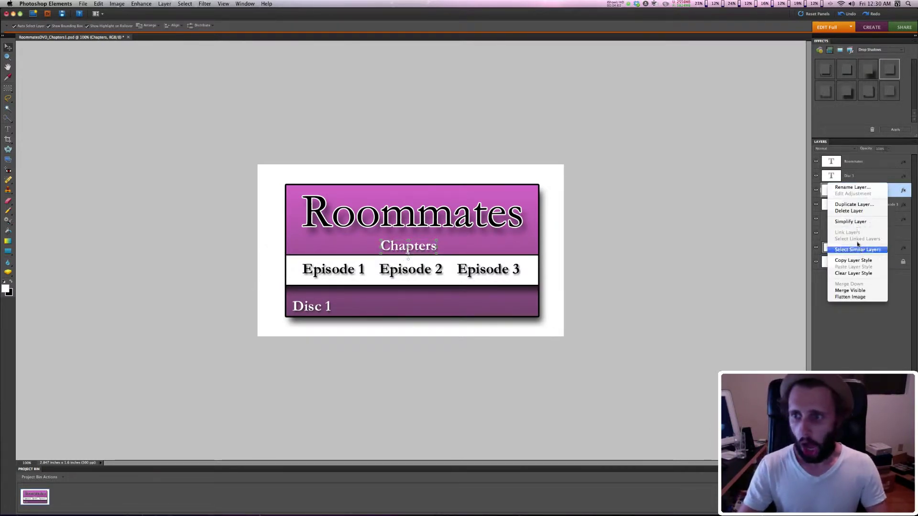
click(853, 204)
text(M)
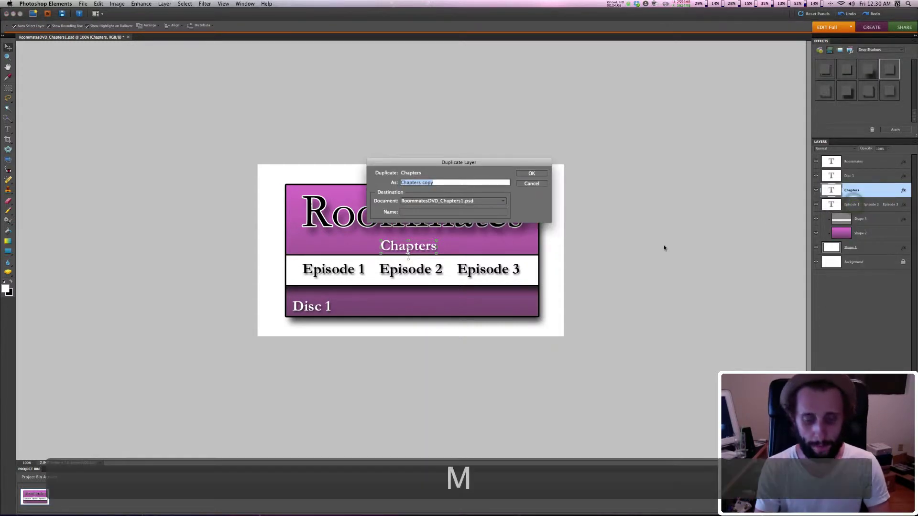
text(ain)
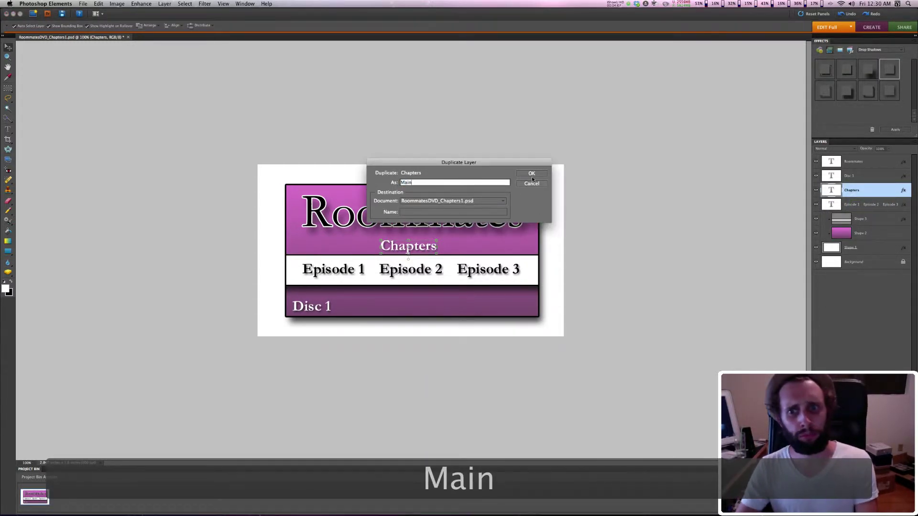
click(532, 177)
drag(420, 245, 423, 300)
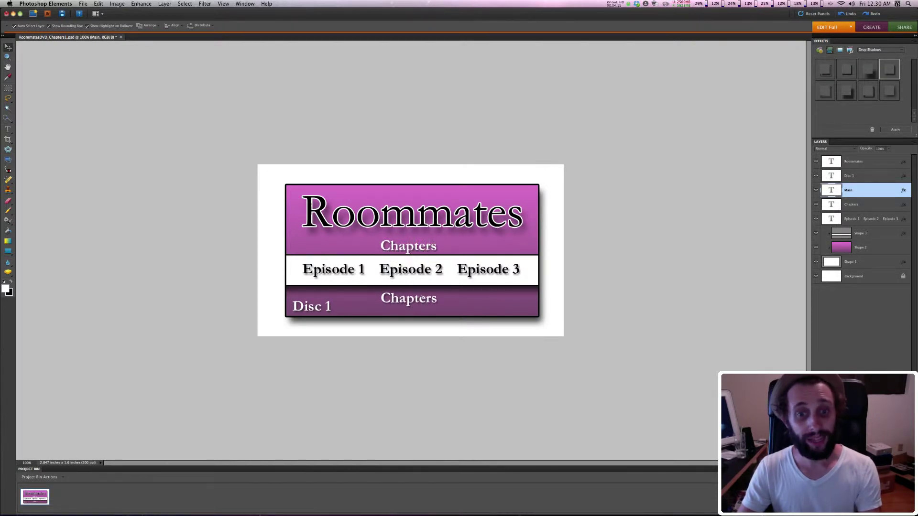
double_click(422, 297)
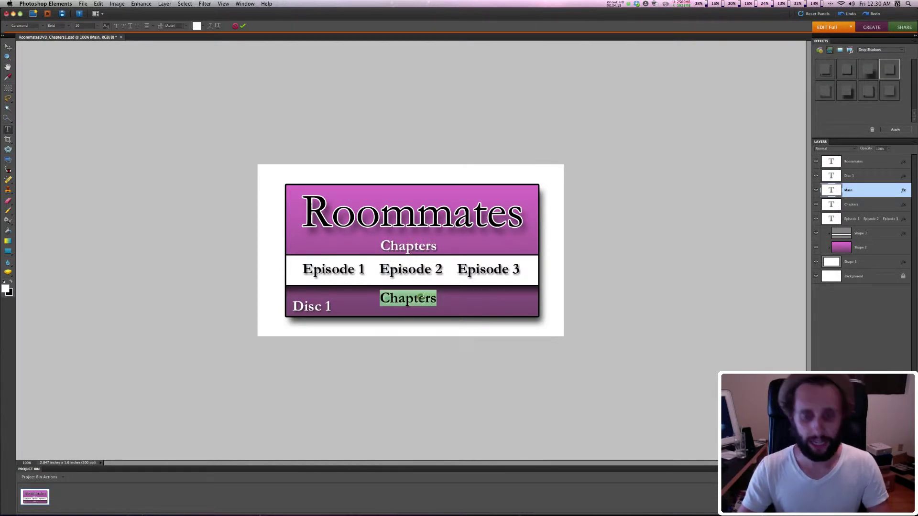
text(Main)
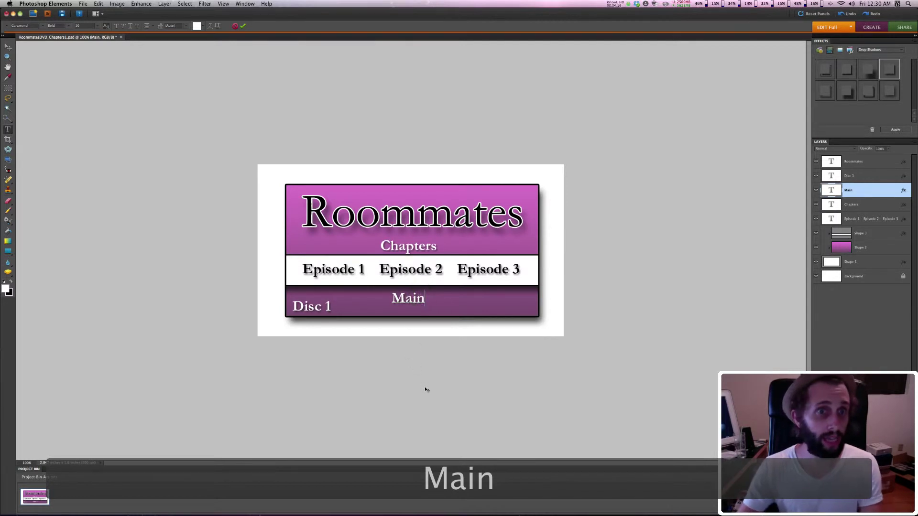
key(ctrl)
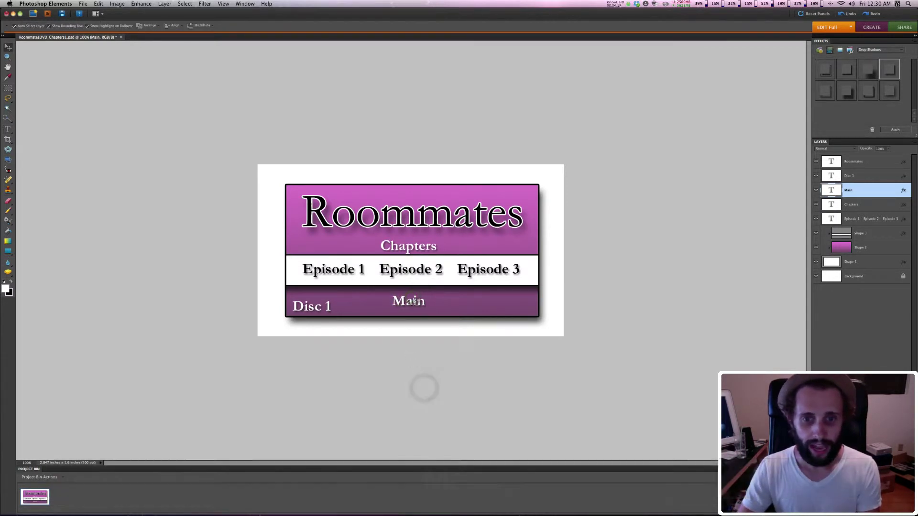
- Fine-tune the Main label's position to centre it in the purple bar
drag(408, 301, 414, 298)
key(Down)
key(Down)
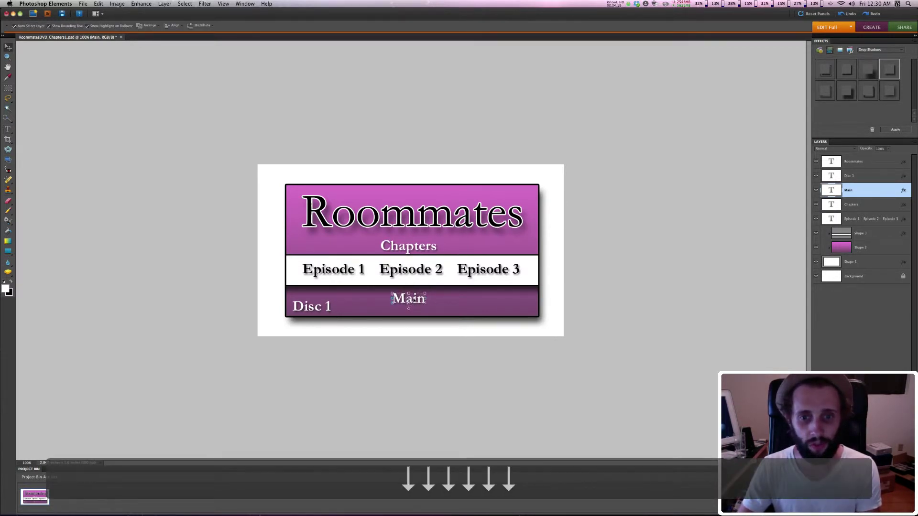
key(Down)
key(Down)
key(Right)
key(Right)
key(Left)
key(Up)
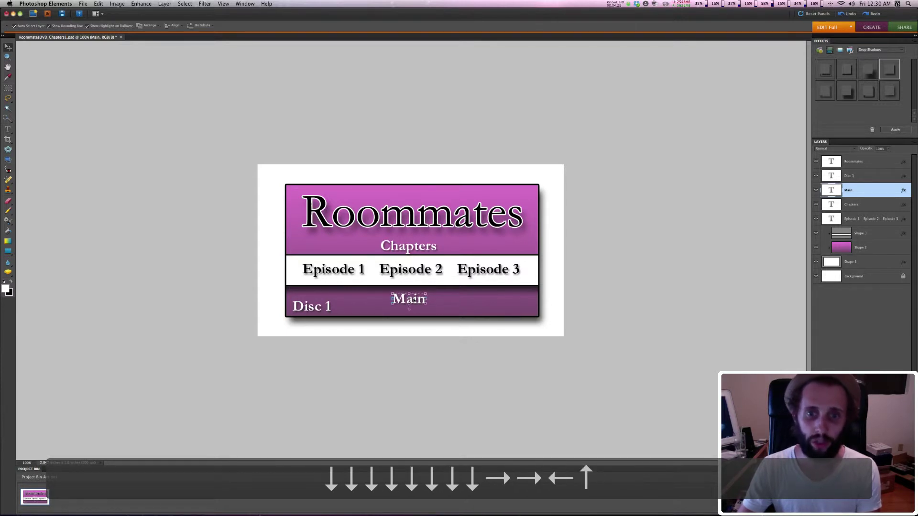
key(Right)
key(Down)
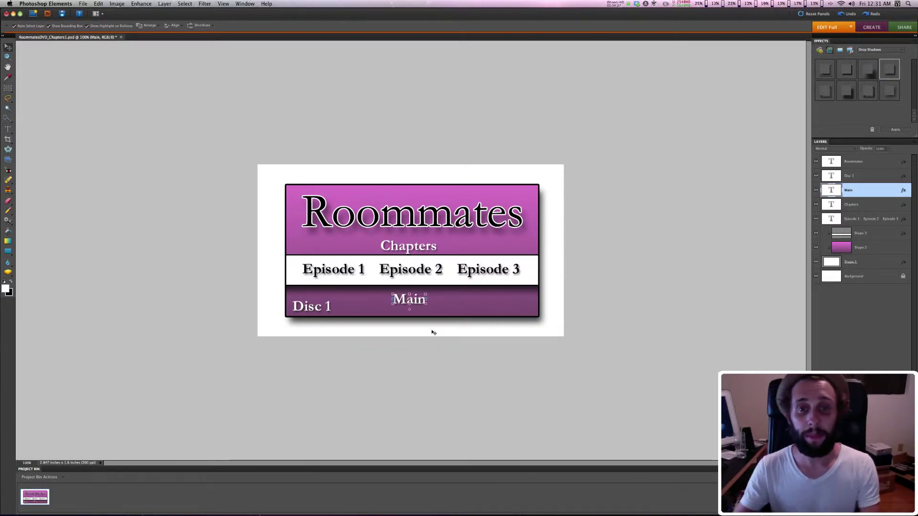
- Duplicate the Main layer as Next, then duplicate Next as Back
right_click(826, 189)
click(853, 206)
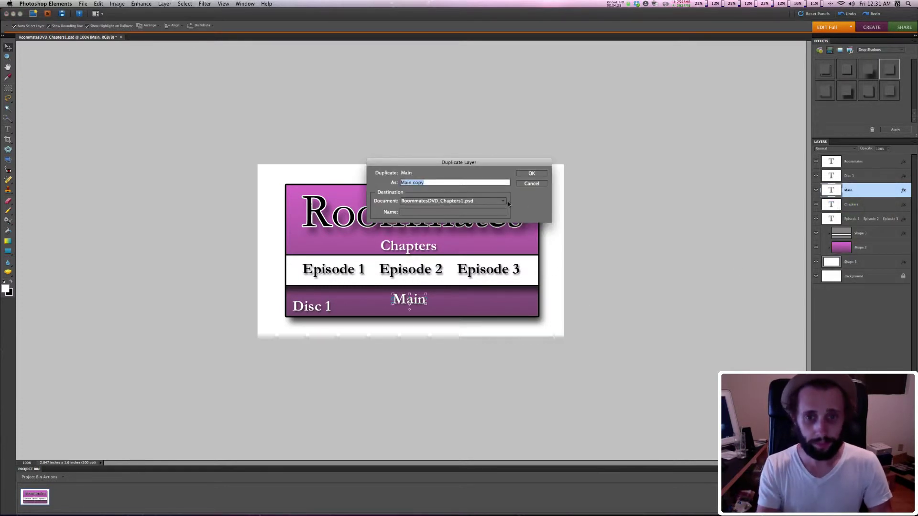
text(Next)
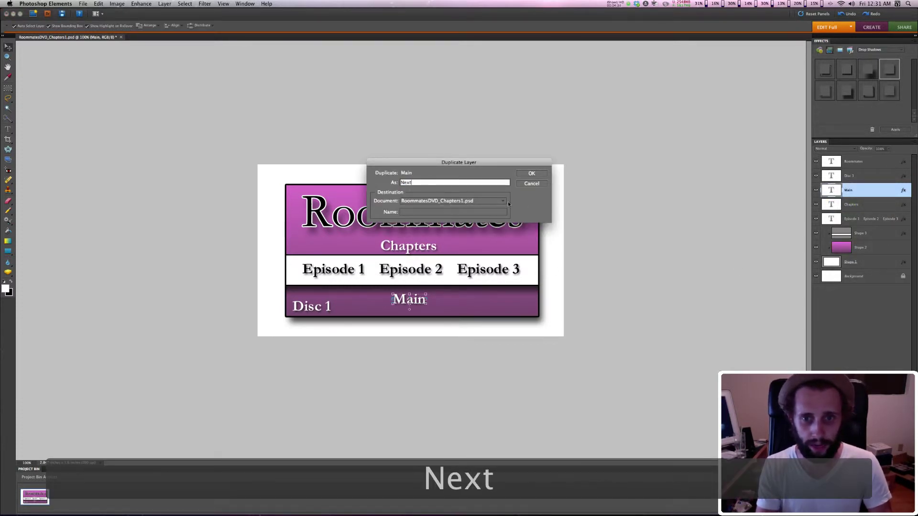
key(Return)
right_click(829, 192)
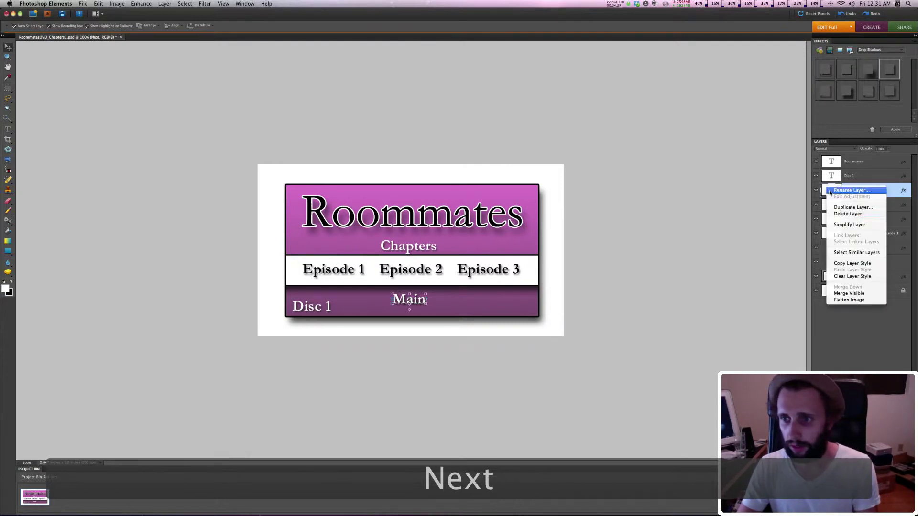
click(854, 208)
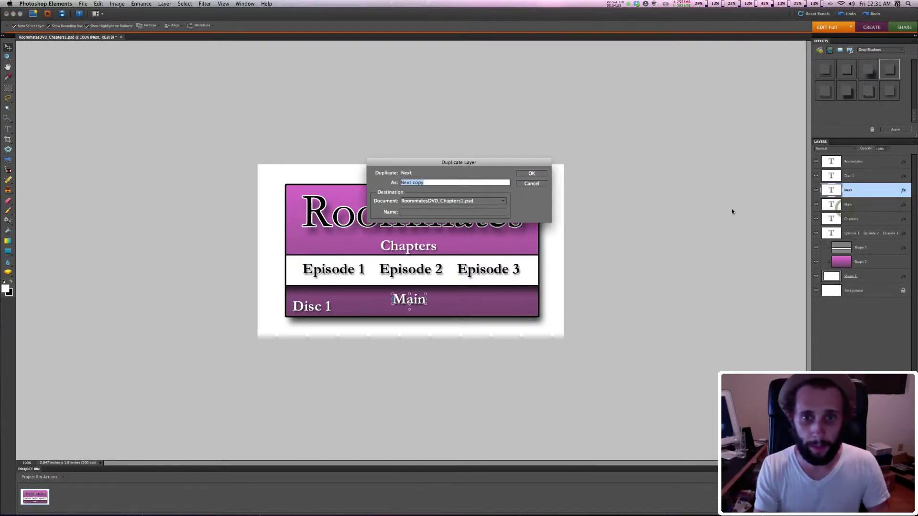
text(Back)
key(Return)
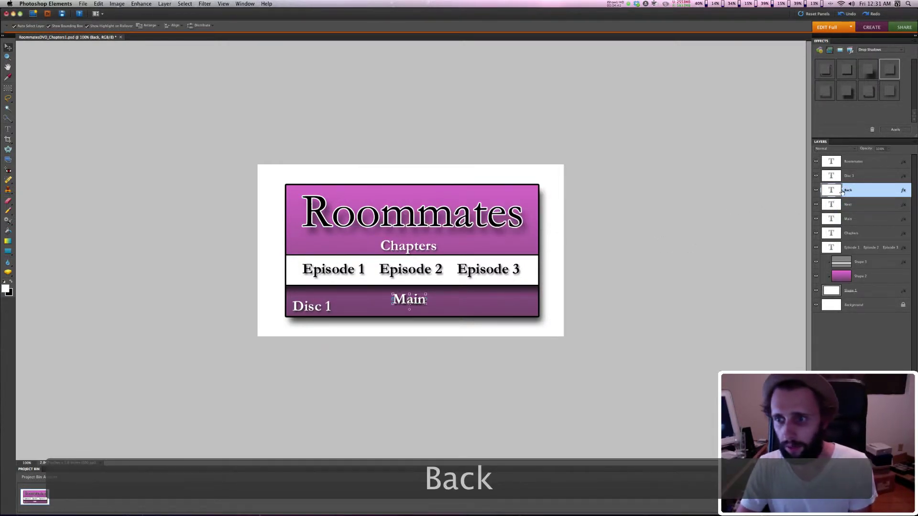
- Shift the Back copy left, clear of Main, and begin editing its text
key(Left)
key(Left)
key(Left)
key(Left)
key(Left)
key(Left)
key(Left)
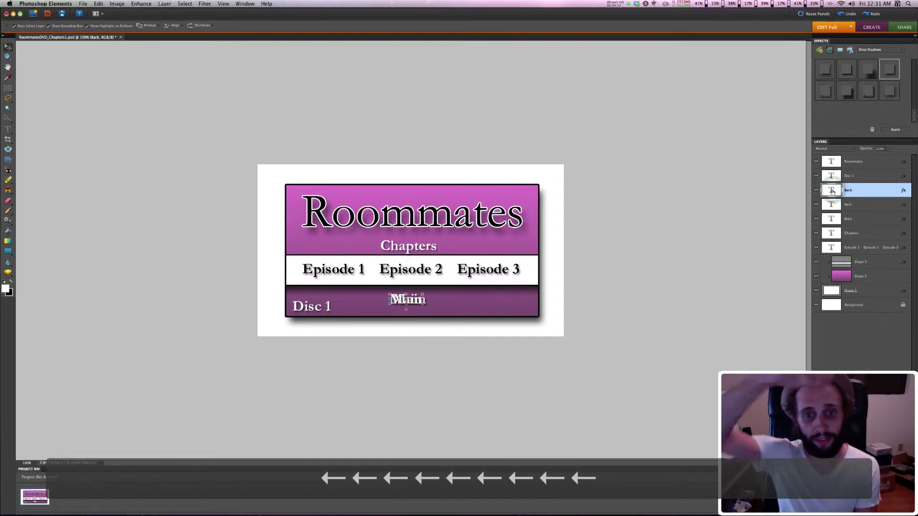
key(Left)
key(Left)
key(Left)
key(Left)
key(Left)
key(Left)
key(Left)
key(Left)
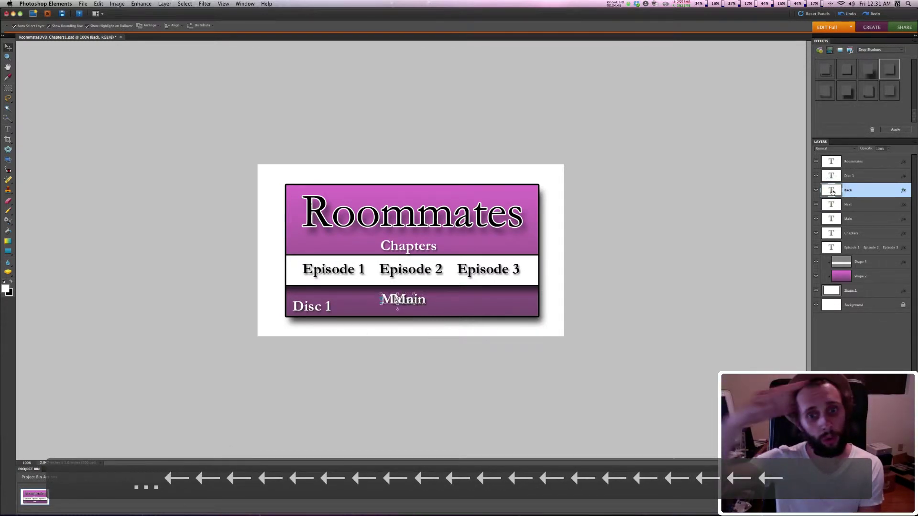
key(Left)
key(Left)
key(Left)
key(Left)
key(Left)
key(Left)
key(Left)
key(Left)
key(Left)
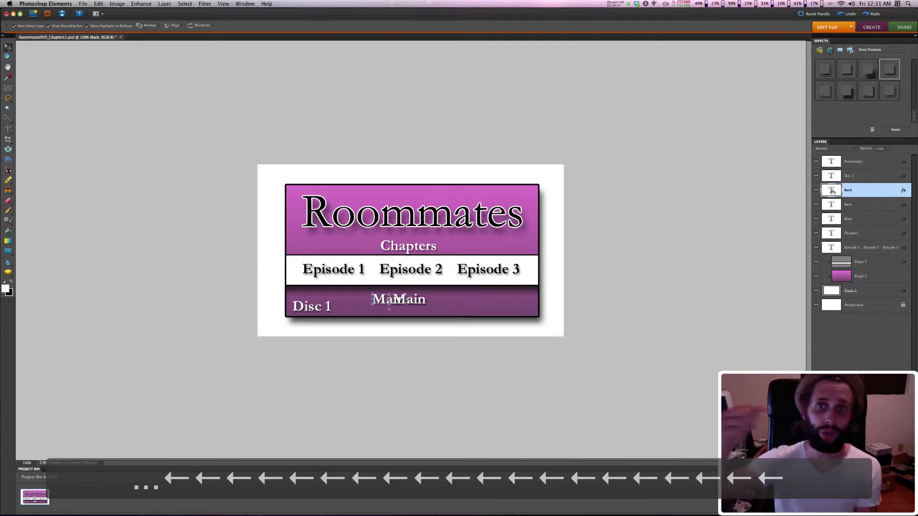
key(Left)
key(Left)
key(Left)
key(Left)
key(Left)
key(Left)
key(Left)
key(Left)
key(Left)
key(Left)
key(Left)
key(Left)
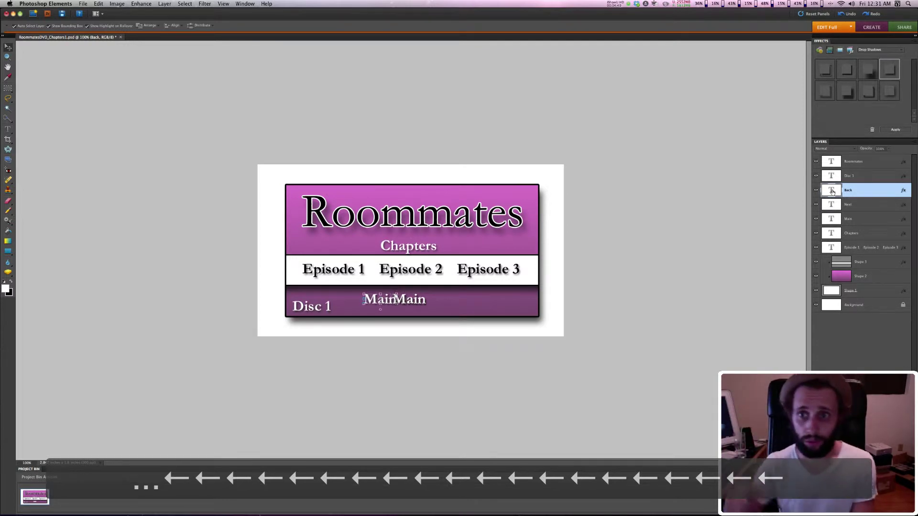
key(Left)
key(Left)
key(Left)
key(Left)
key(Left)
key(Left)
key(Left)
key(Left)
key(Left)
key(Left)
key(Left)
key(Left)
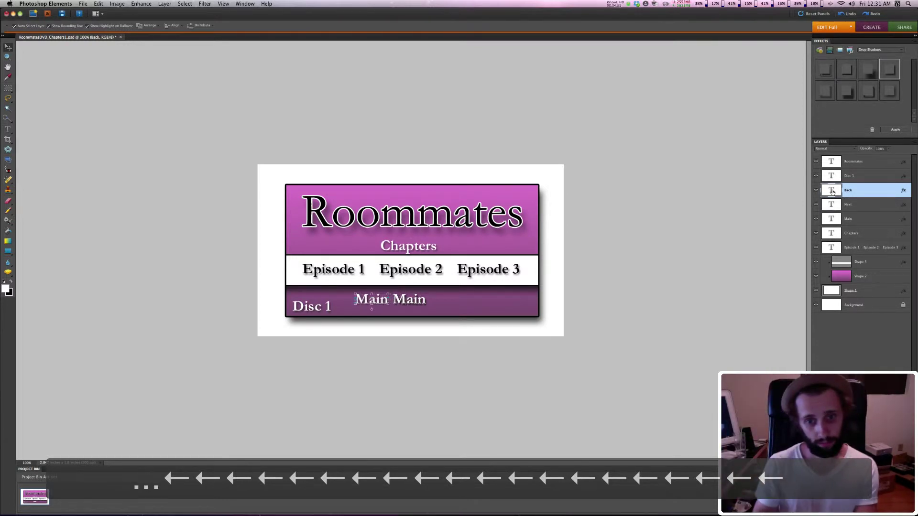
key(Left)
key(Left)
key(Left)
key(Left)
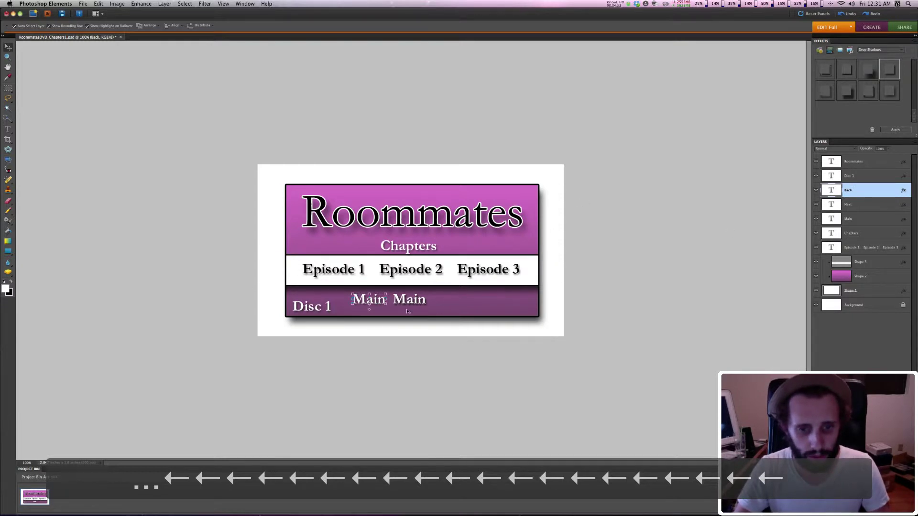
double_click(369, 298)
text(B)
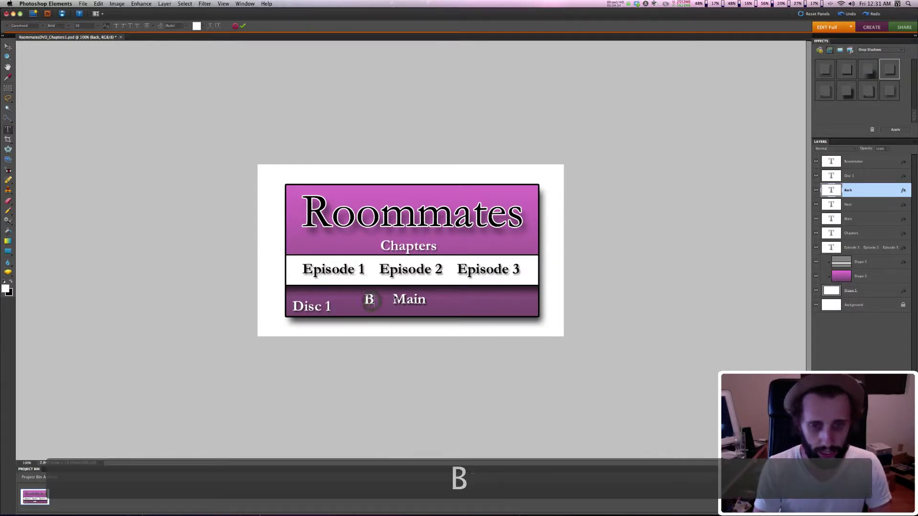
text(ak)
text(ck)
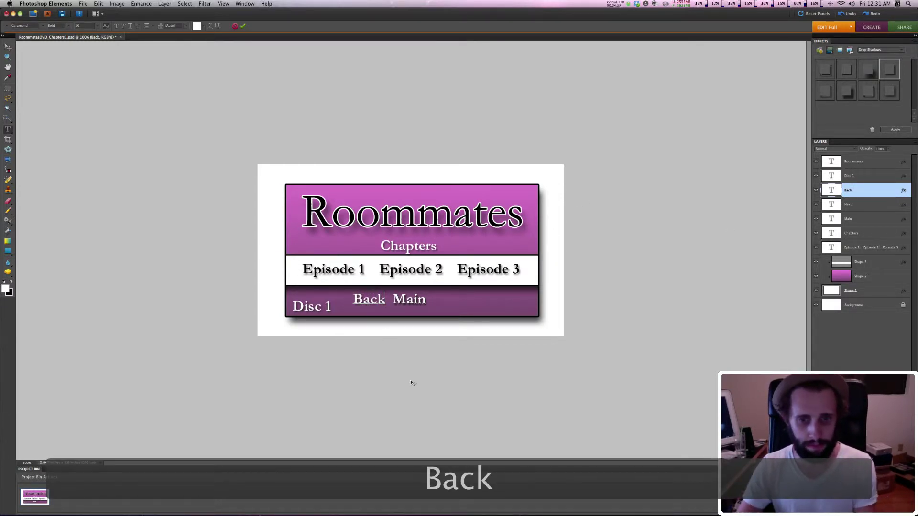
- Commit the Back label, move the Next copy right of Main, and retype it as Next
key(ctrl+Return)
key(v)
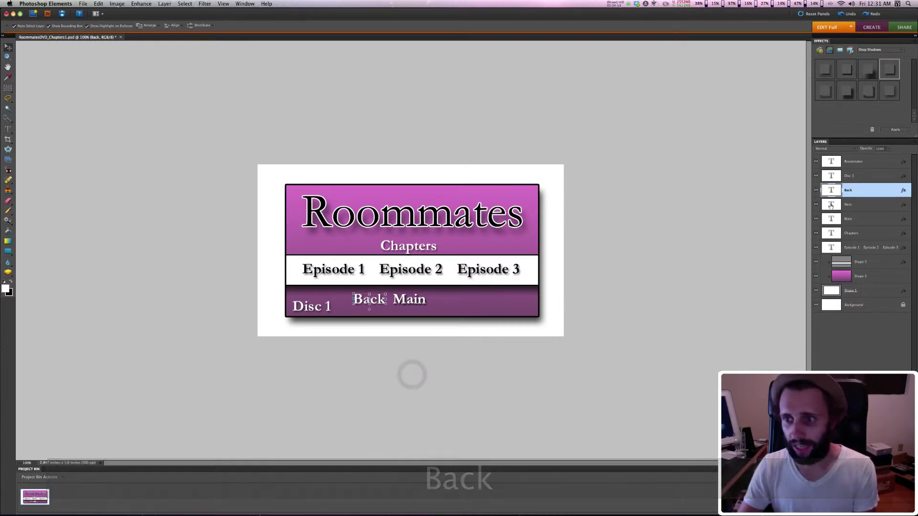
click(833, 204)
key(Right)
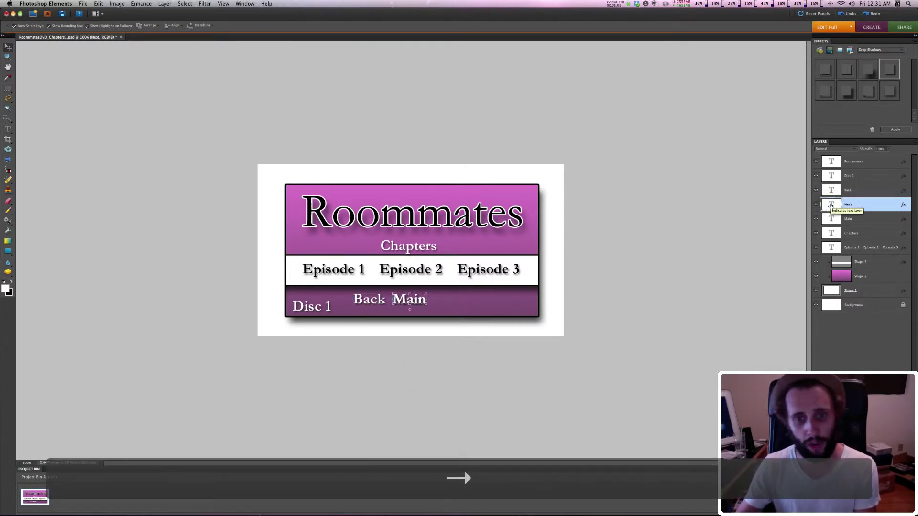
key(Right)
key(Right)
key(Right)
key(Right)
key(Right)
key(Right)
key(Right)
key(Right)
key(Right)
key(Right)
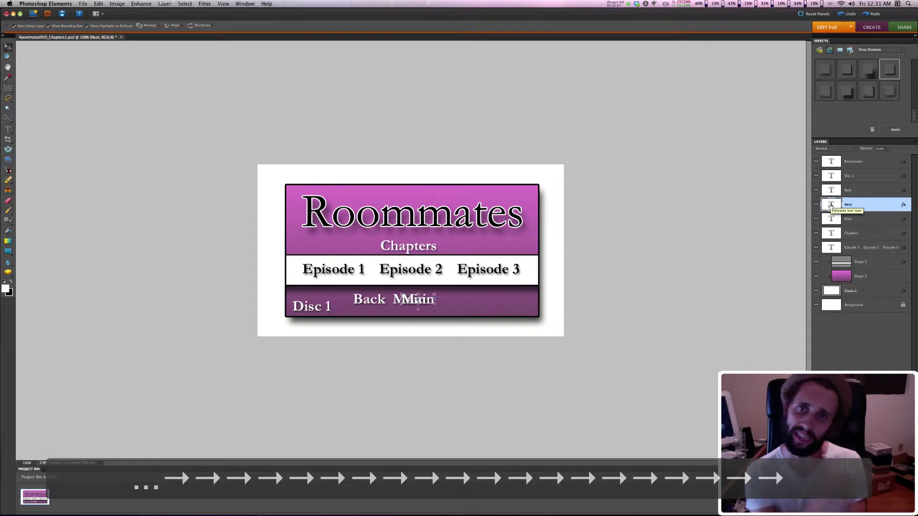
key(Right)
key(Right)
key(Right)
key(Right)
key(Right)
key(Right)
key(Right)
key(Right)
key(Right)
key(Right)
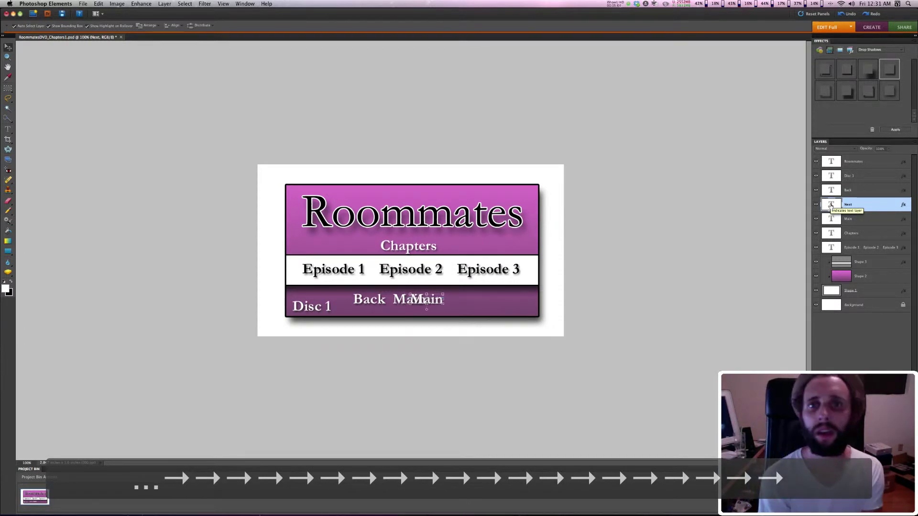
key(Right)
key(Right)
key(Right)
key(Right)
key(Right)
key(Right)
key(Right)
key(Right)
key(Right)
key(Right)
key(Right)
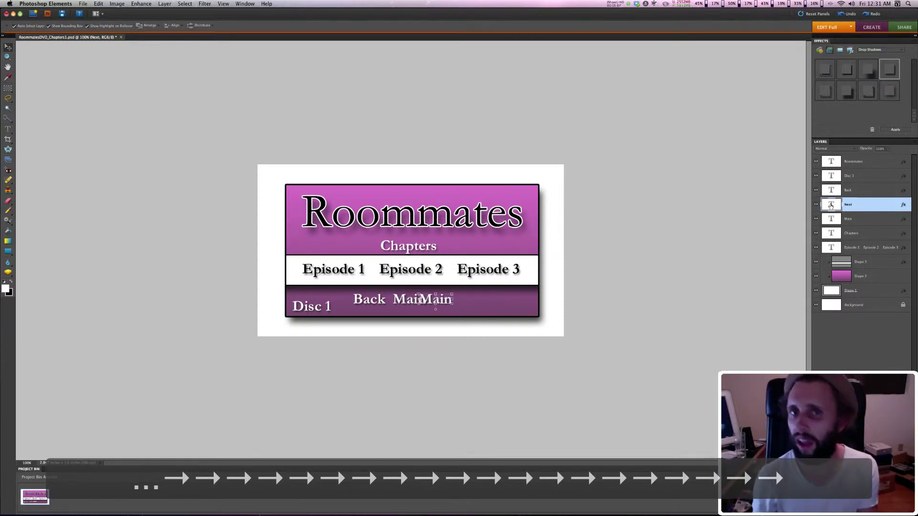
key(Right)
key(Right)
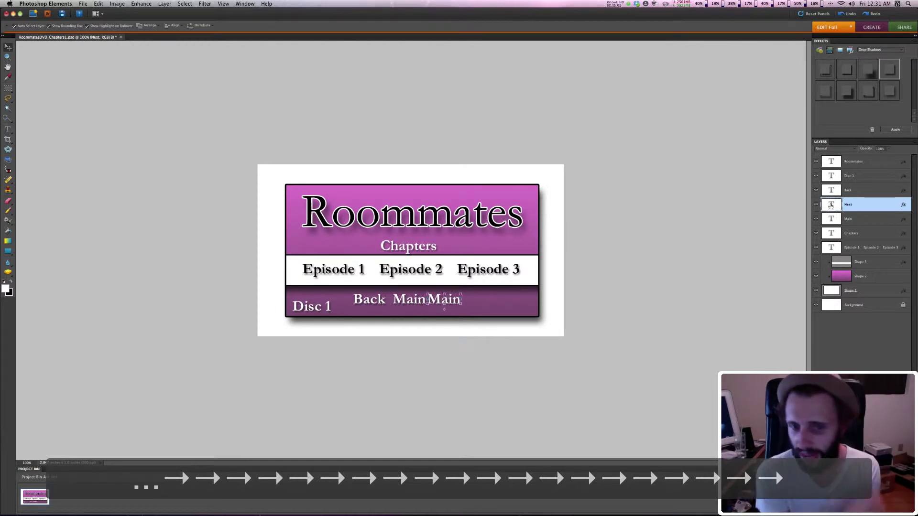
key(Right)
key(Right)
key(Right)
key(Right)
key(Right)
key(Right)
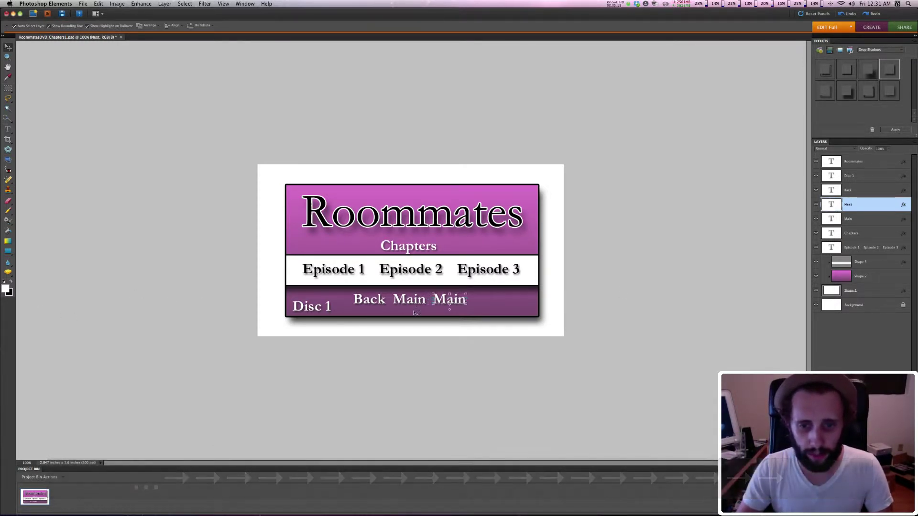
double_click(440, 302)
text(Ne)
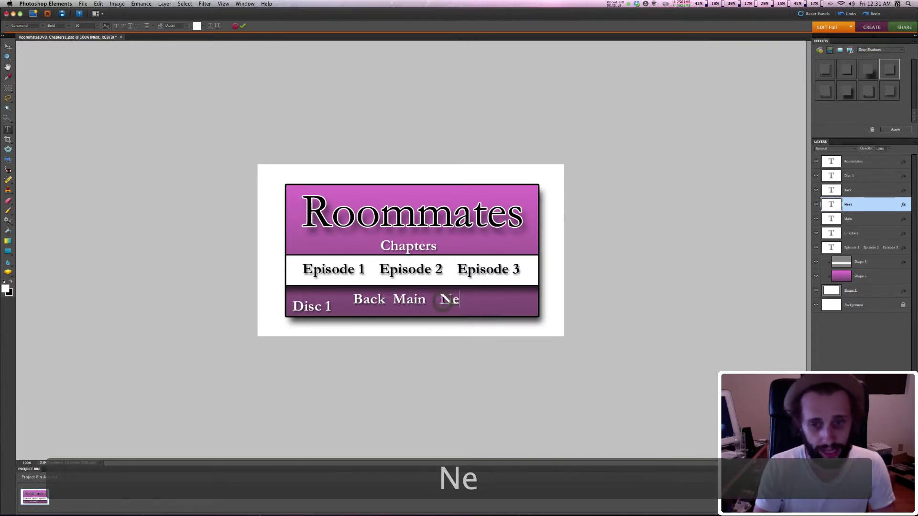
text(xt)
click(501, 421)
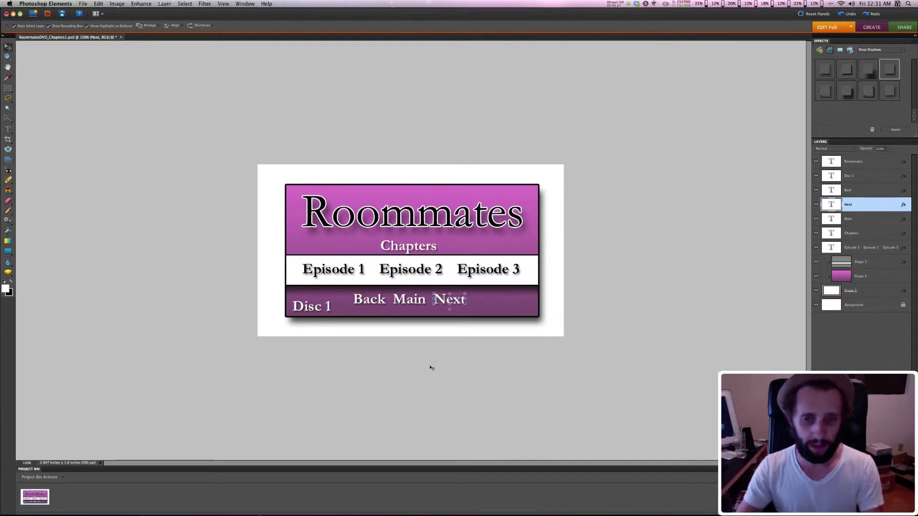
- Reduce the Next and Back labels to 8 pt text
double_click(450, 300)
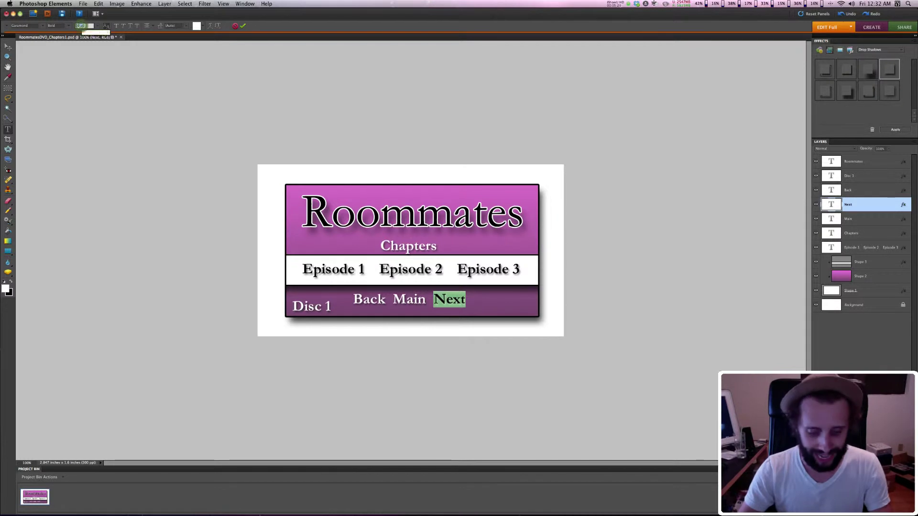
text(8)
key(ctrl+Return)
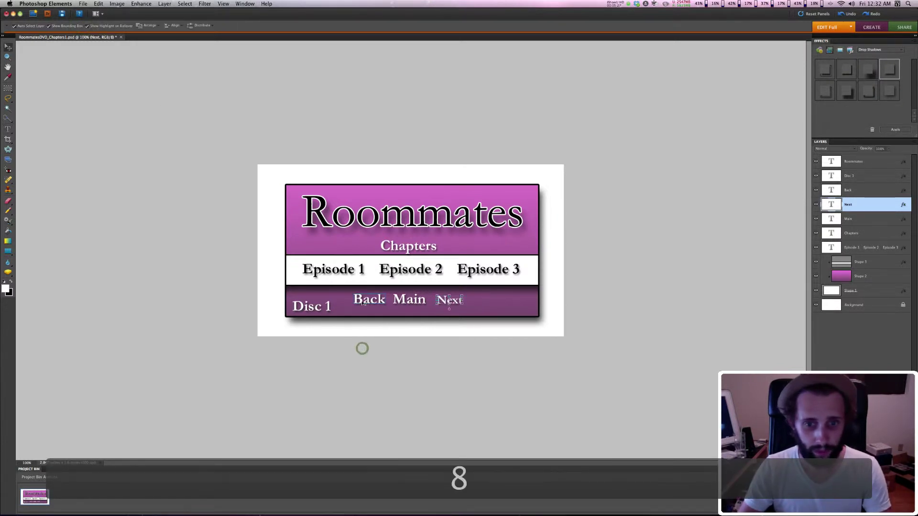
double_click(363, 302)
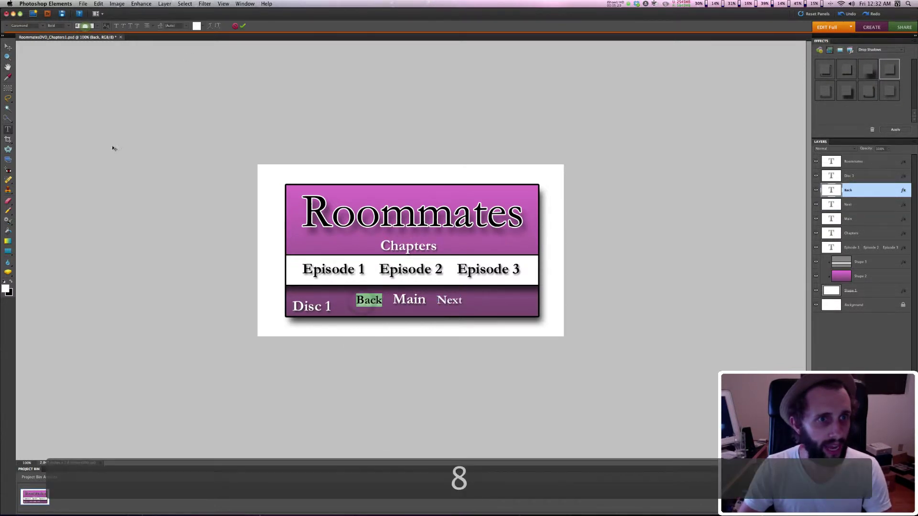
key(ctrl+Return)
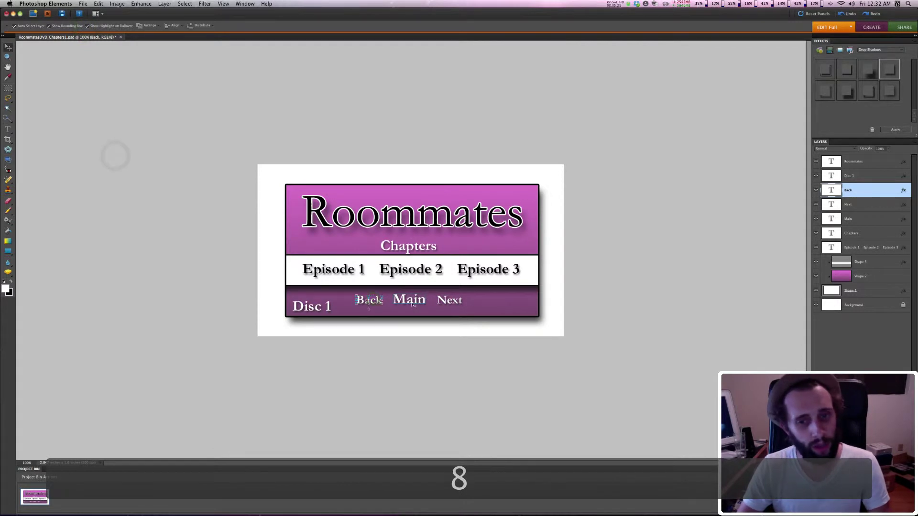
- Align the Back, Main and Next labels with each other
shift+click(409, 301)
shift+click(447, 300)
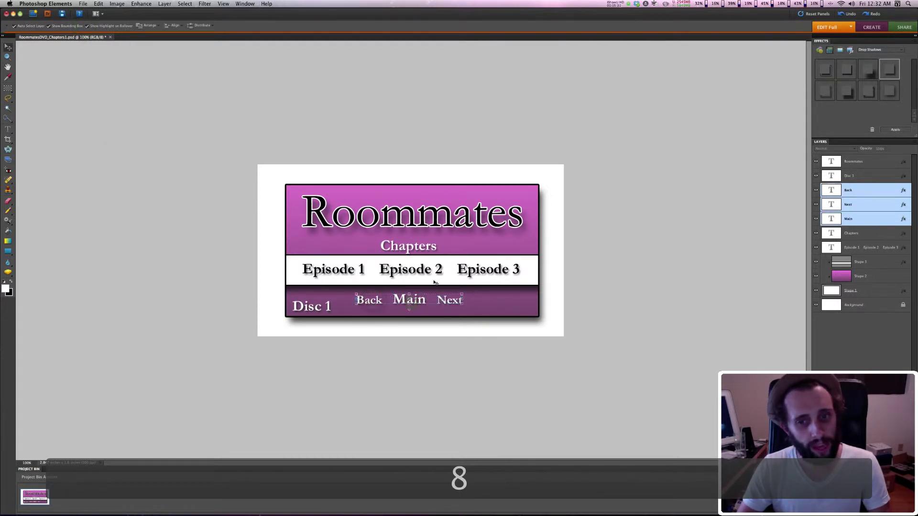
click(181, 26)
click(185, 39)
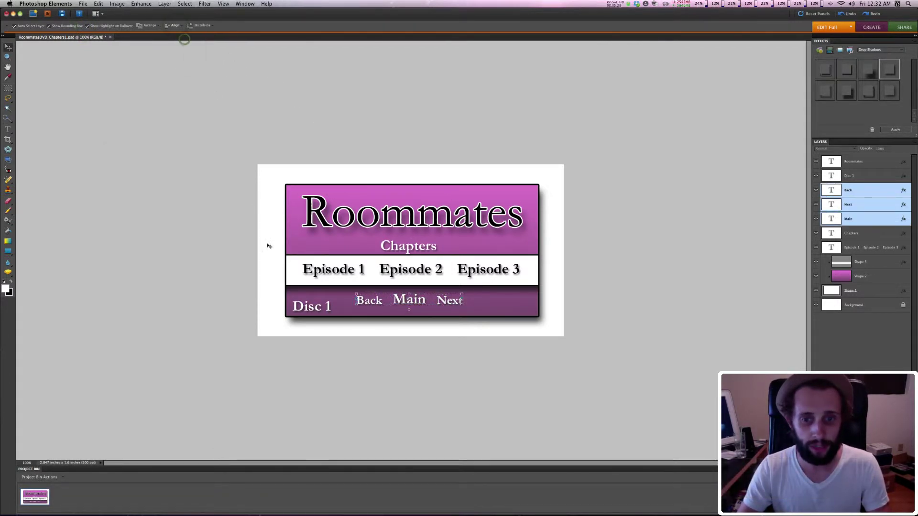
click(452, 400)
- Nudge Back further left and Next further right, then select Main with the band shape
click(368, 302)
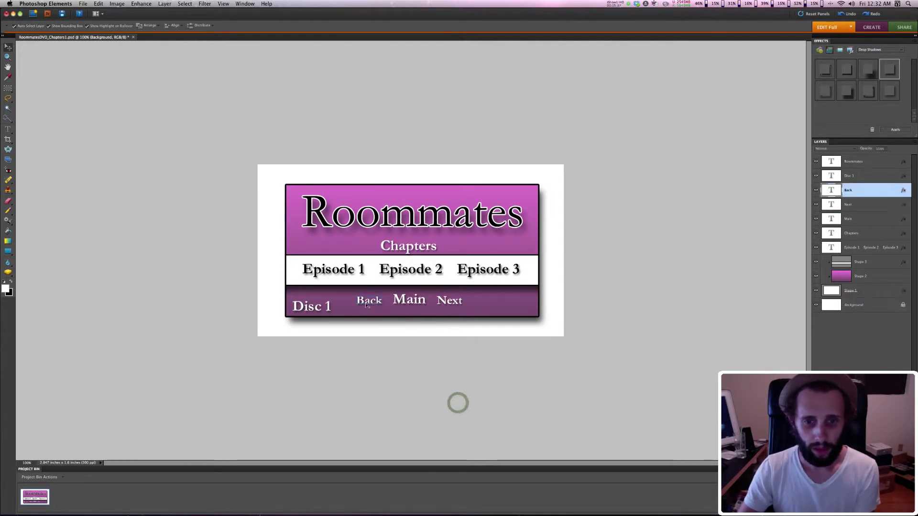
key(Left)
key(Left)
key(Left)
key(Left)
key(Left)
click(407, 374)
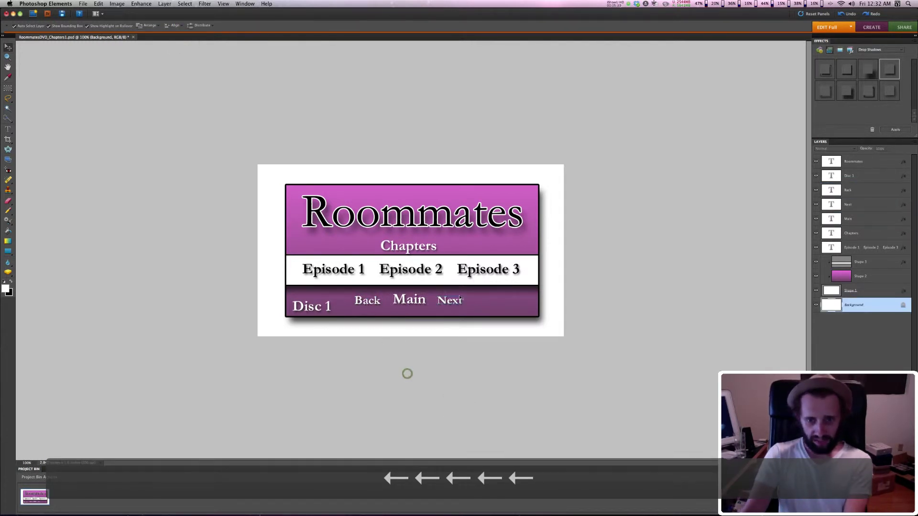
click(459, 301)
key(Right)
key(Right)
key(Right)
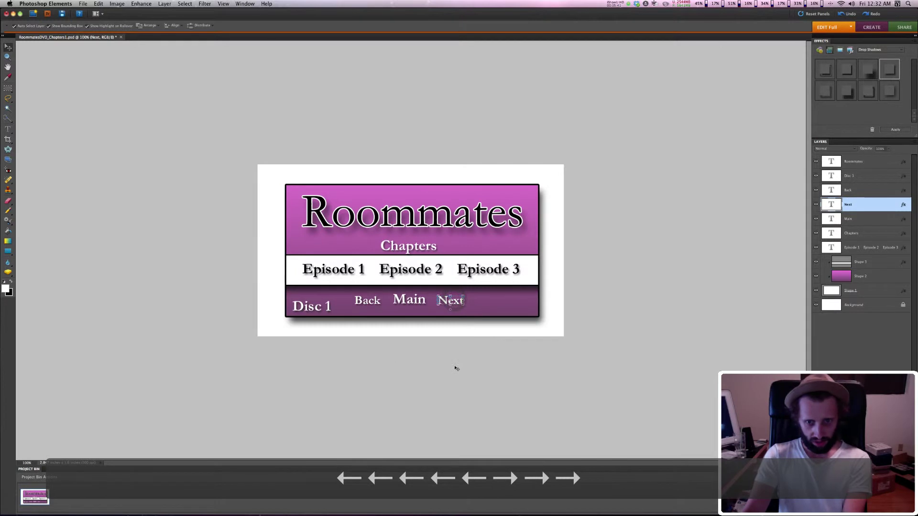
click(454, 368)
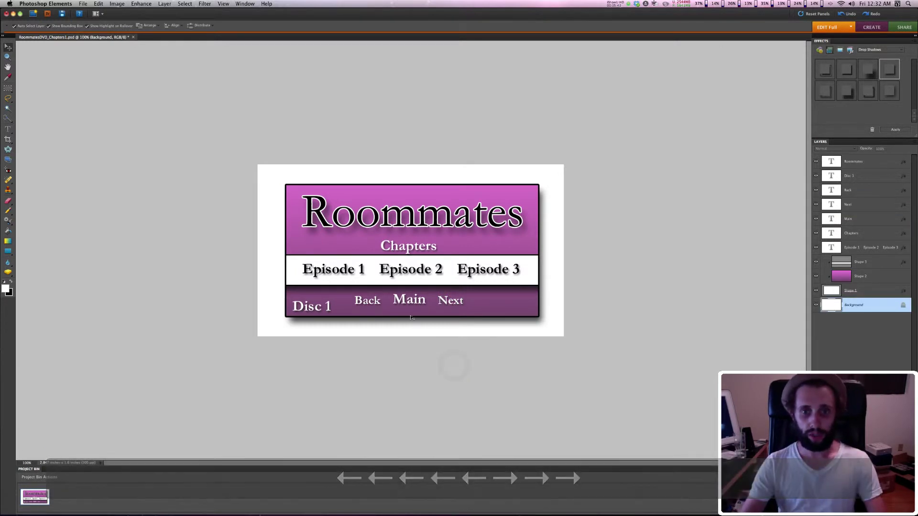
click(411, 303)
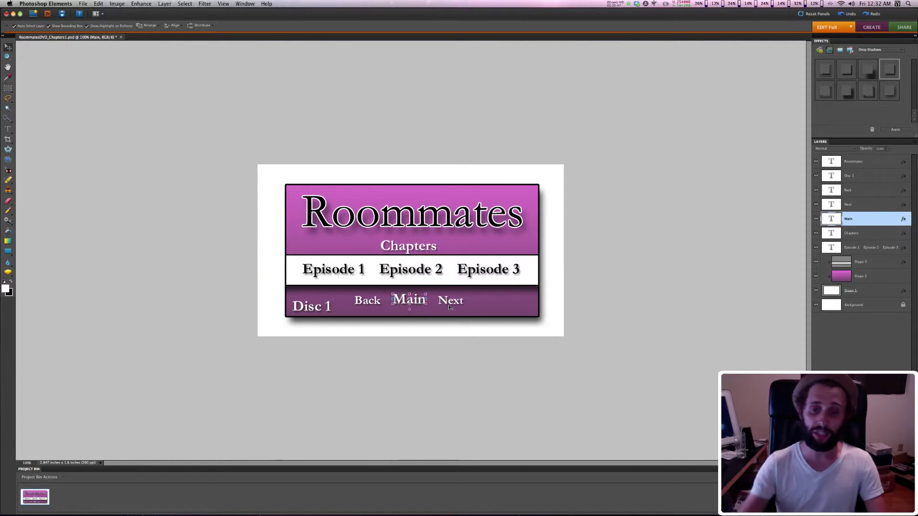
shift+click(519, 281)
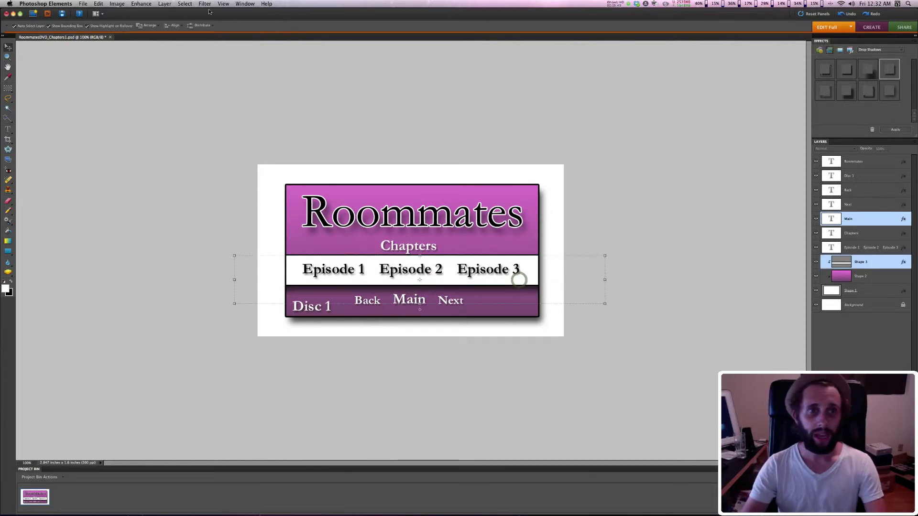
- Centre Main horizontally on the band, then undo that move
click(174, 26)
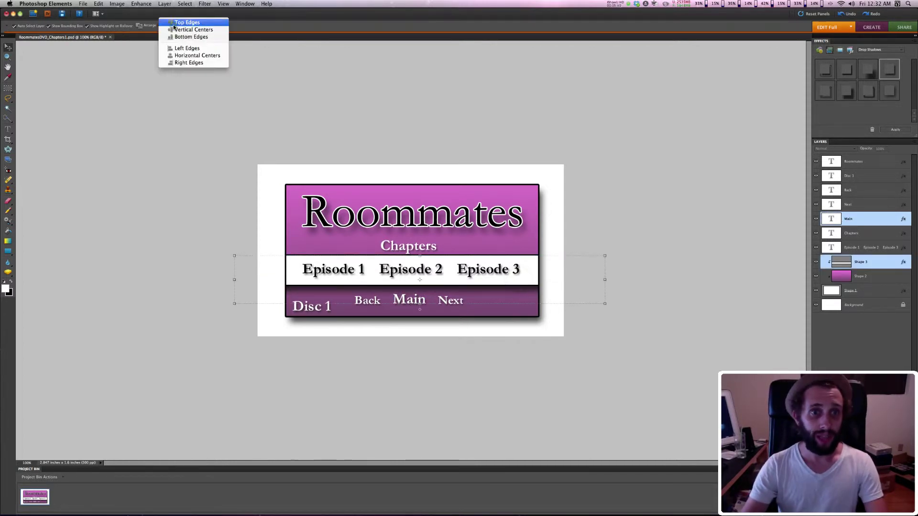
click(200, 56)
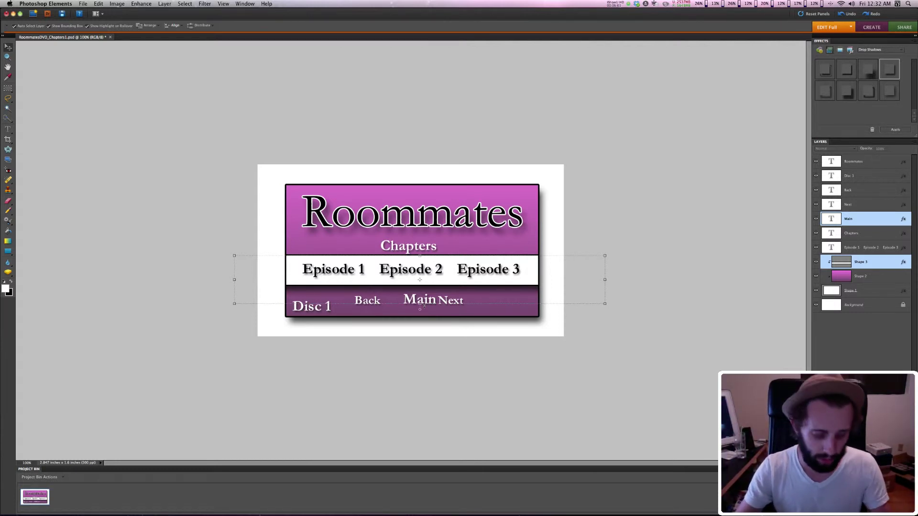
key(super+z)
key(super+z)
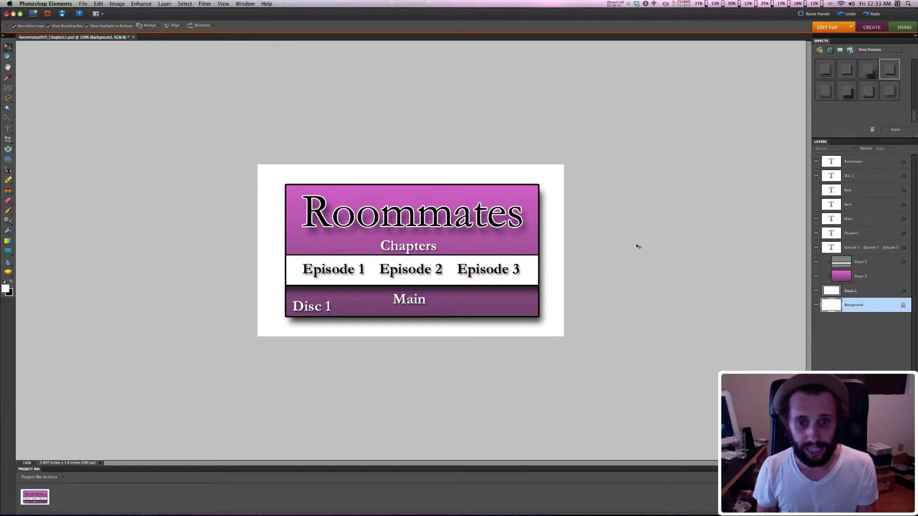
- Save the menu document with Cmd+S
key(super+s)
key(super+s)
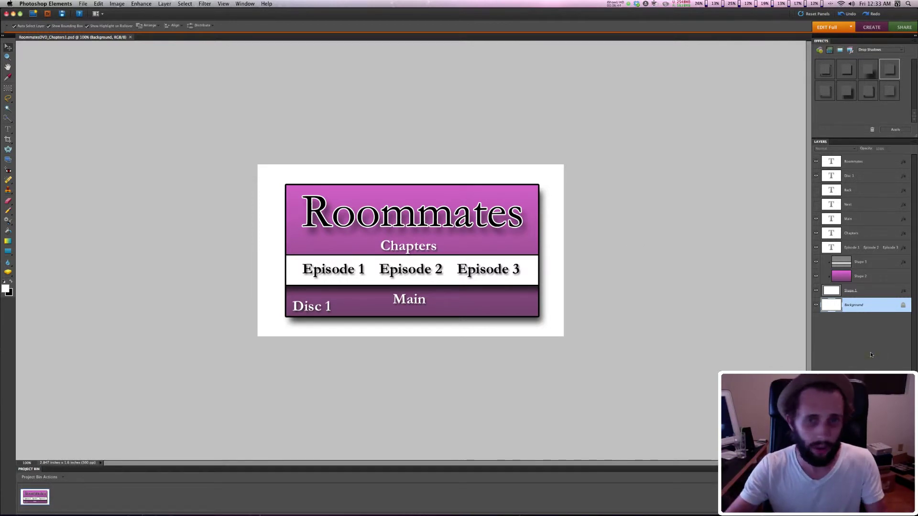
key(super+s)
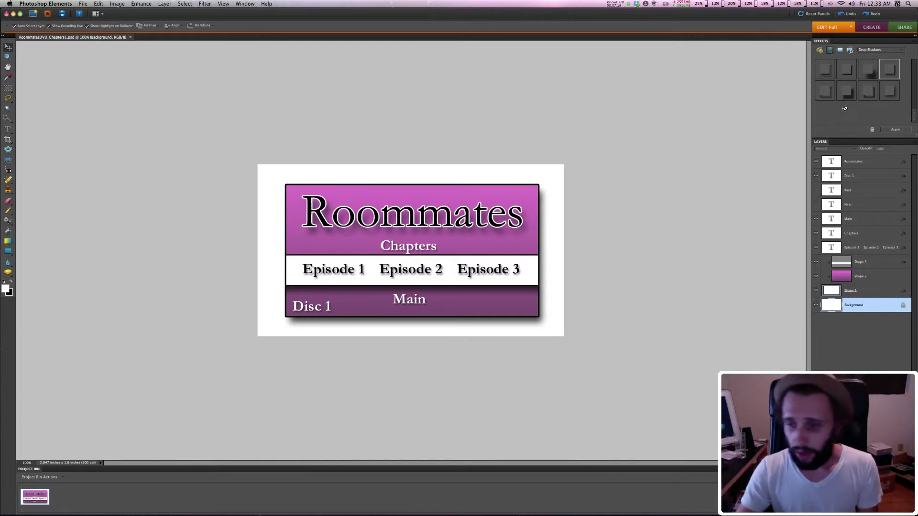
- Flatten the layered menu into one layer and resize it to 720 x 480 pixels
right_click(830, 161)
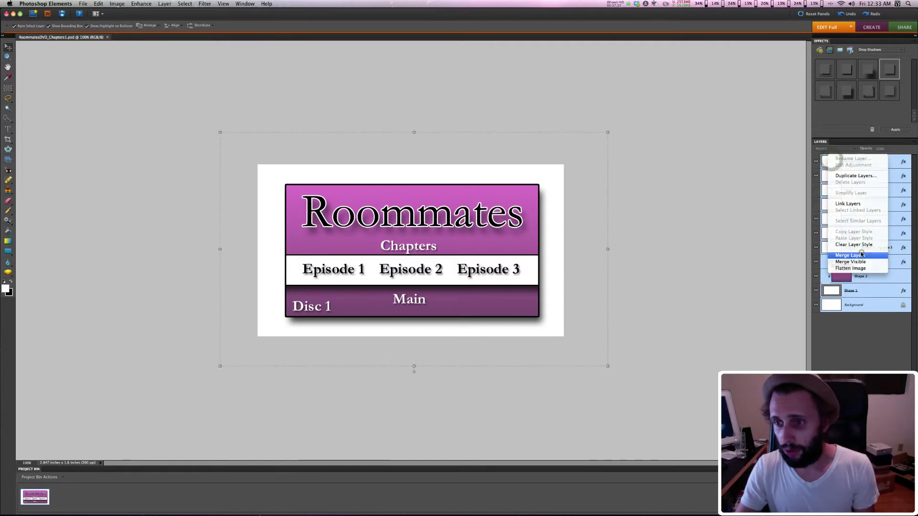
click(861, 258)
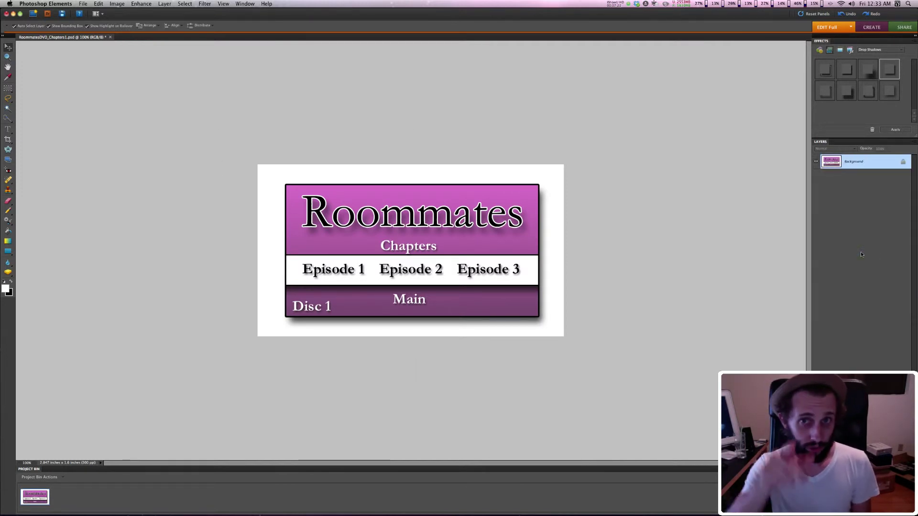
key(alt+super+i)
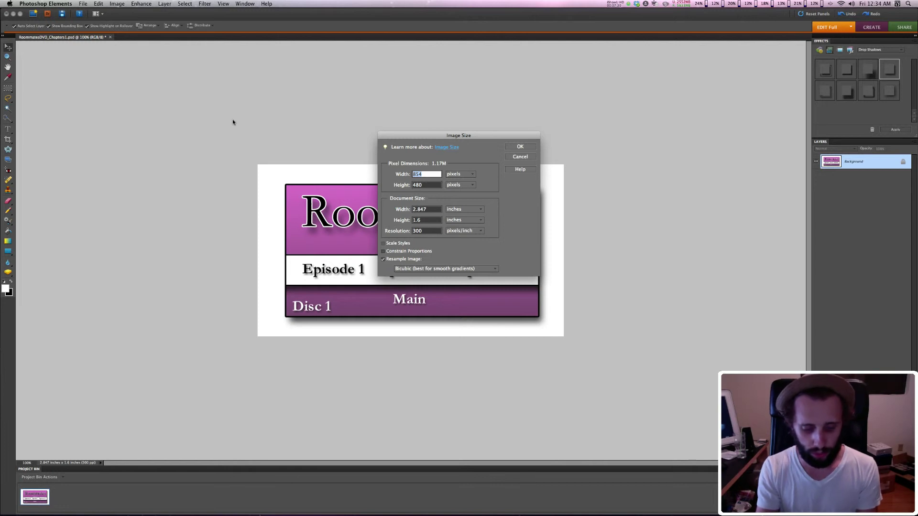
text(720)
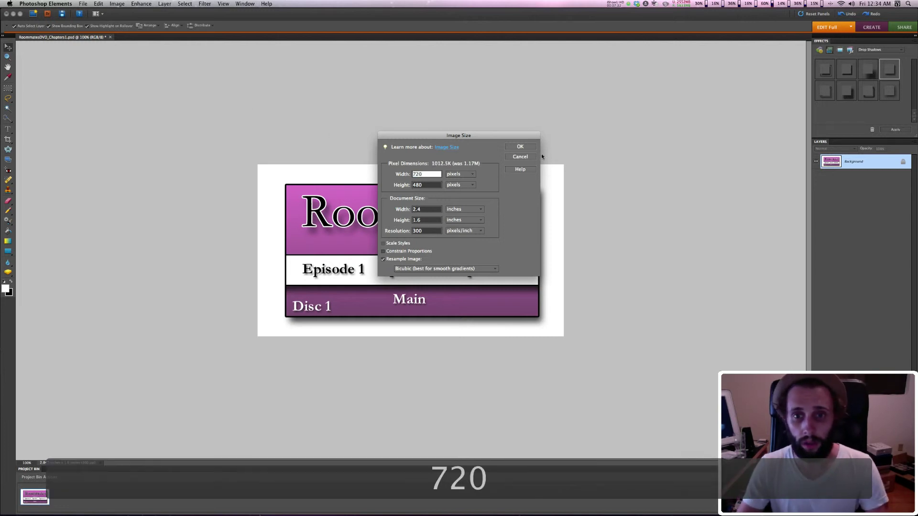
click(521, 147)
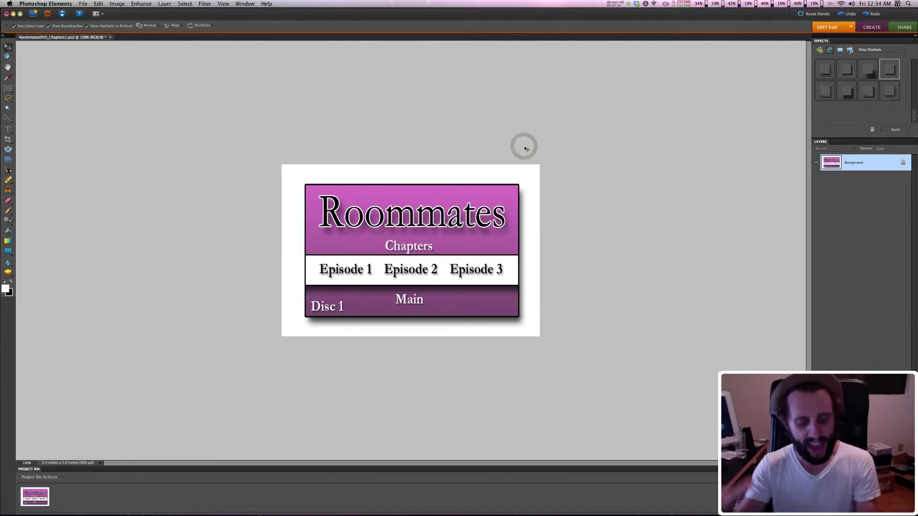
key(super+shift+s)
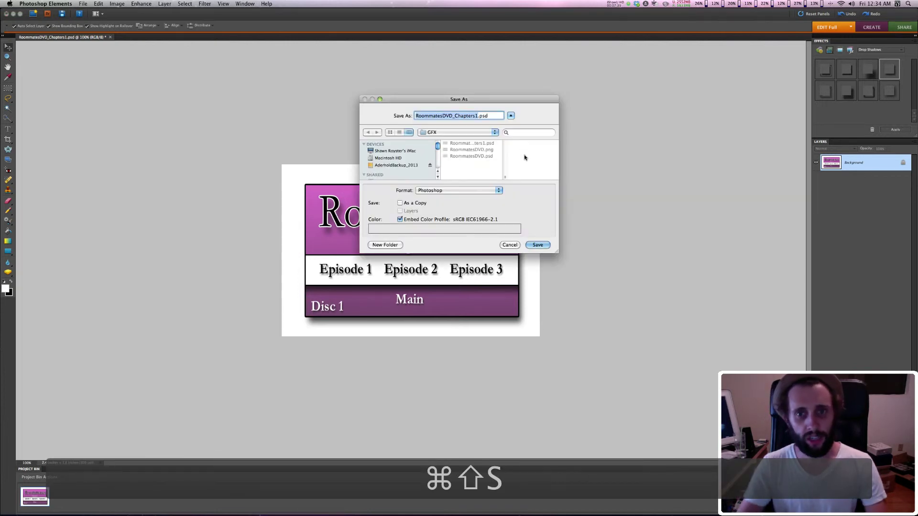
- Save the flattened 720x480 menu as a PNG file
click(439, 191)
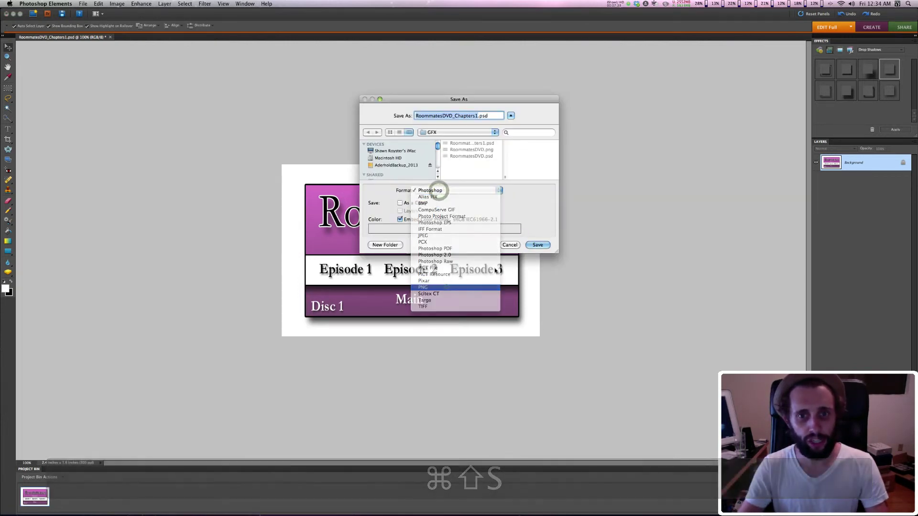
click(540, 245)
click(488, 176)
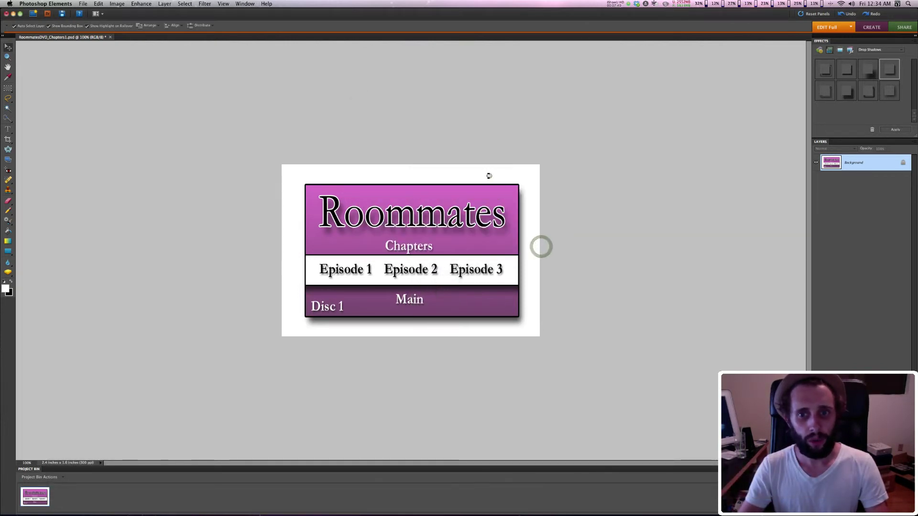
- Undo the resize and flatten, then resave over RoommatesDVD_Chapters1.psd
key(super+z)
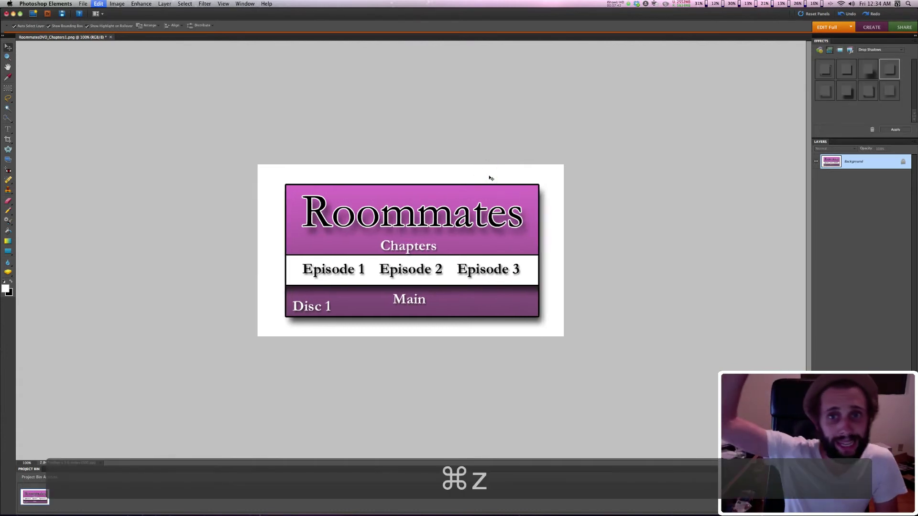
key(super+z)
key(super+s)
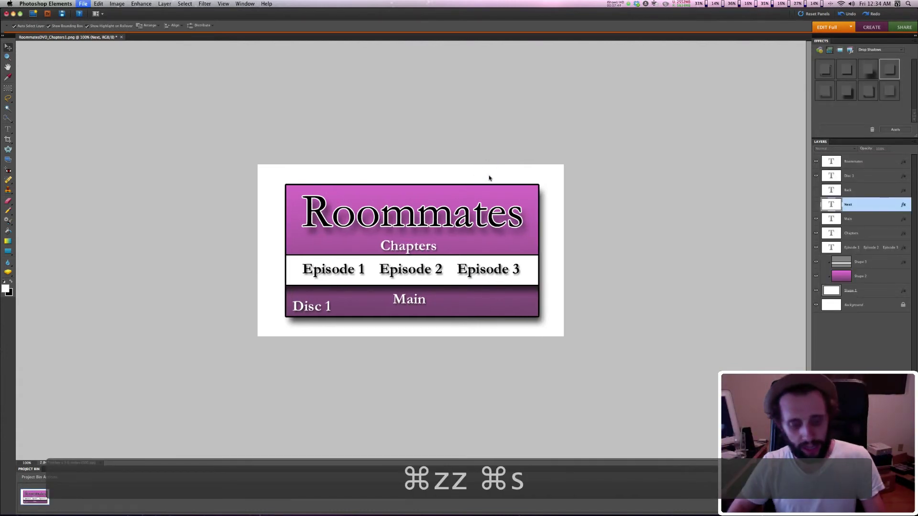
click(538, 244)
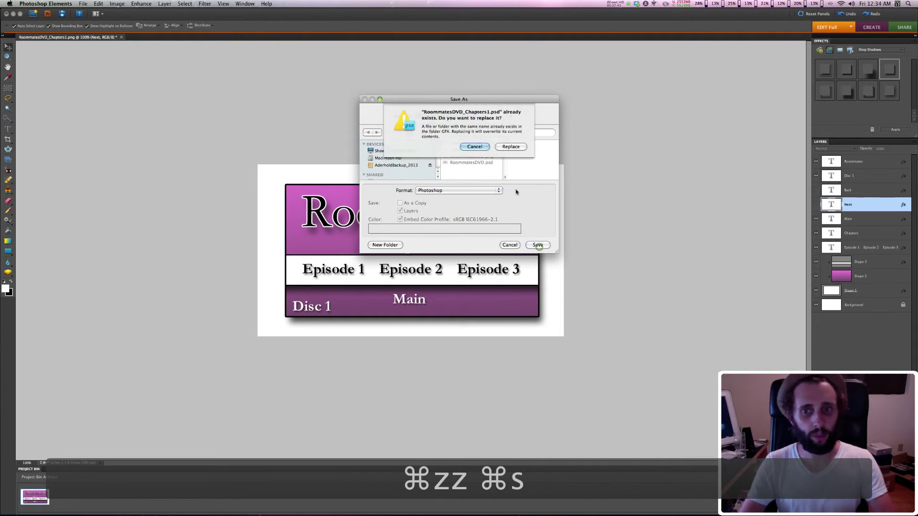
click(511, 147)
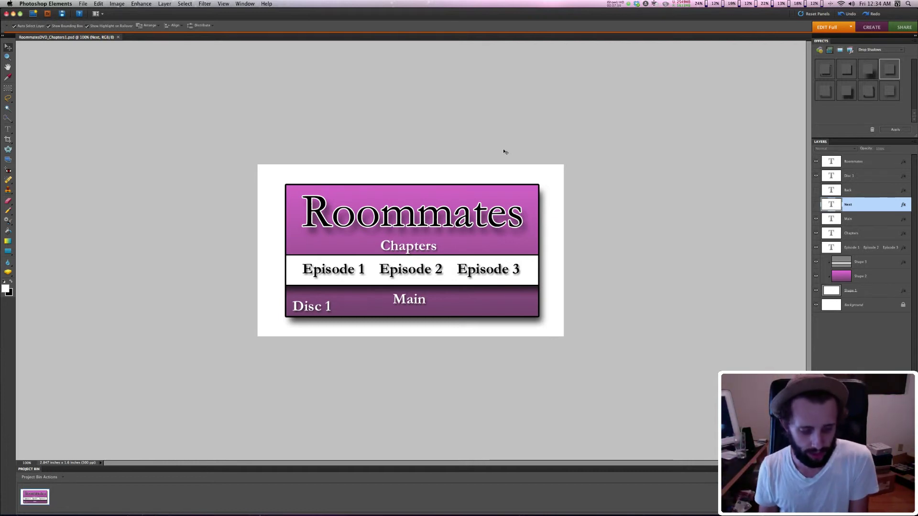
key(super+shift+s)
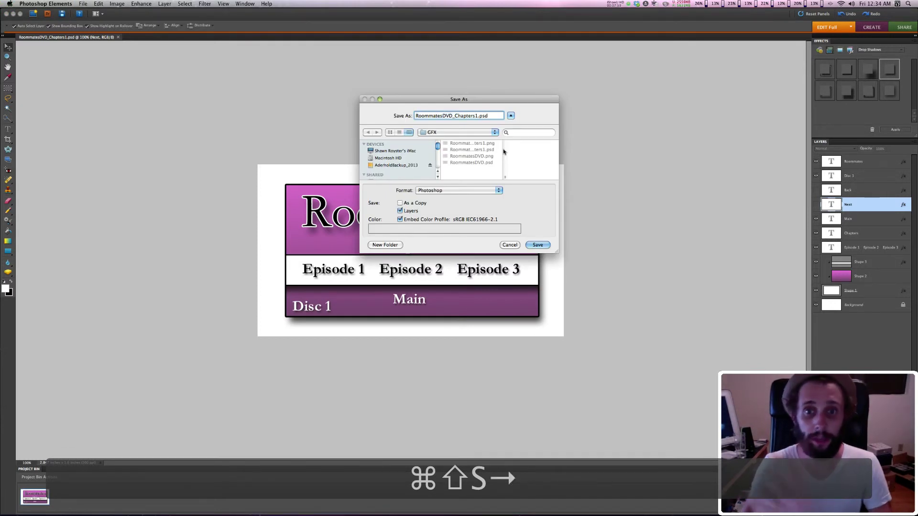
- Save a copy named RoommatesDVD_Chapters2.psd and retype the Chapters subheading as 'Episode 1'
key(BackSpace)
text(2)
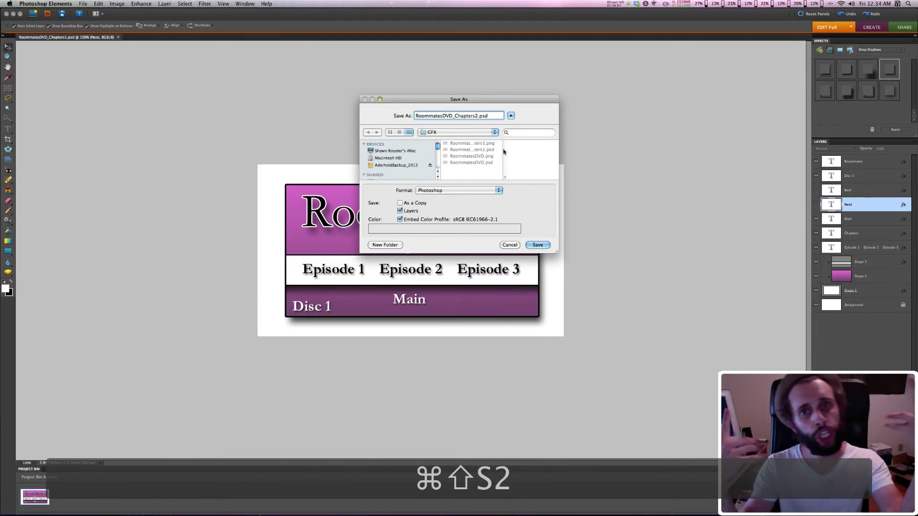
key(Return)
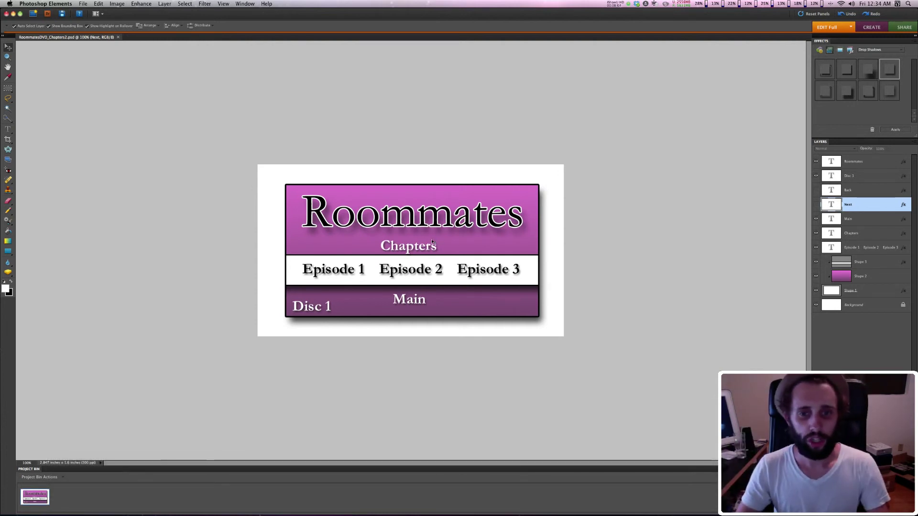
double_click(409, 246)
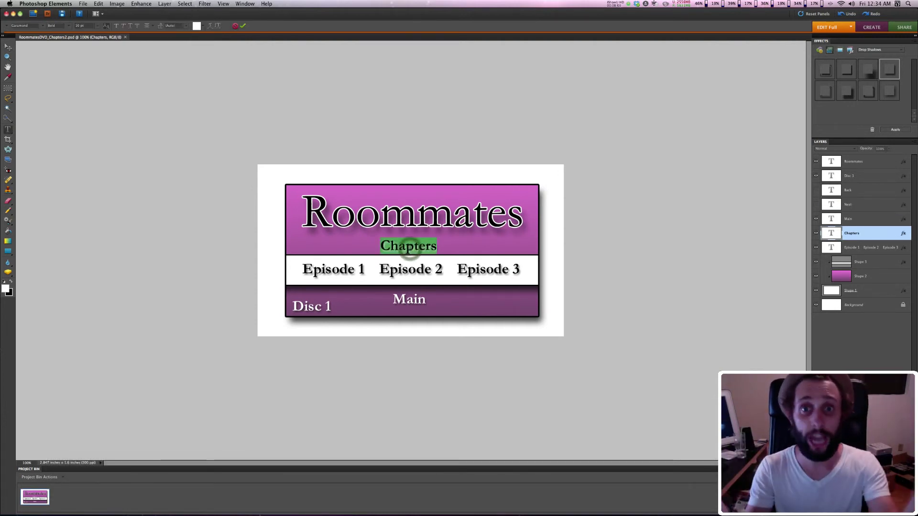
text(Episode)
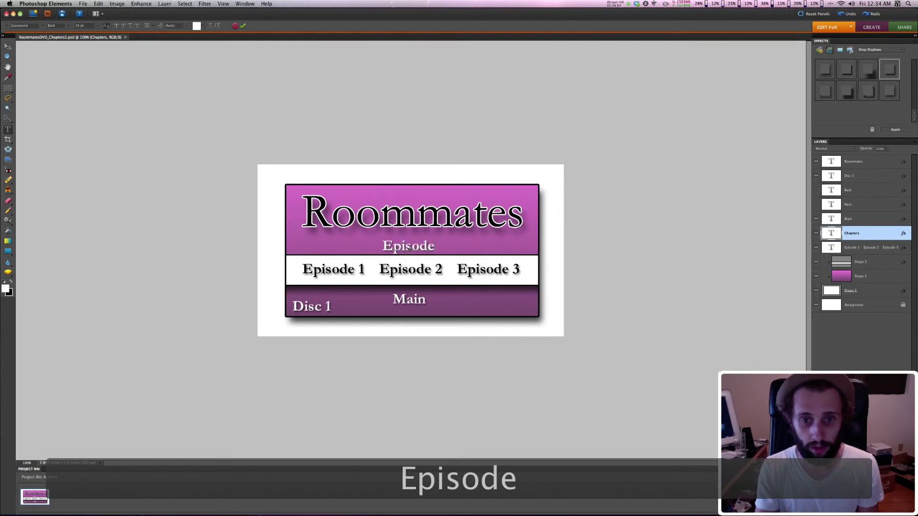
text( 1)
click(8, 46)
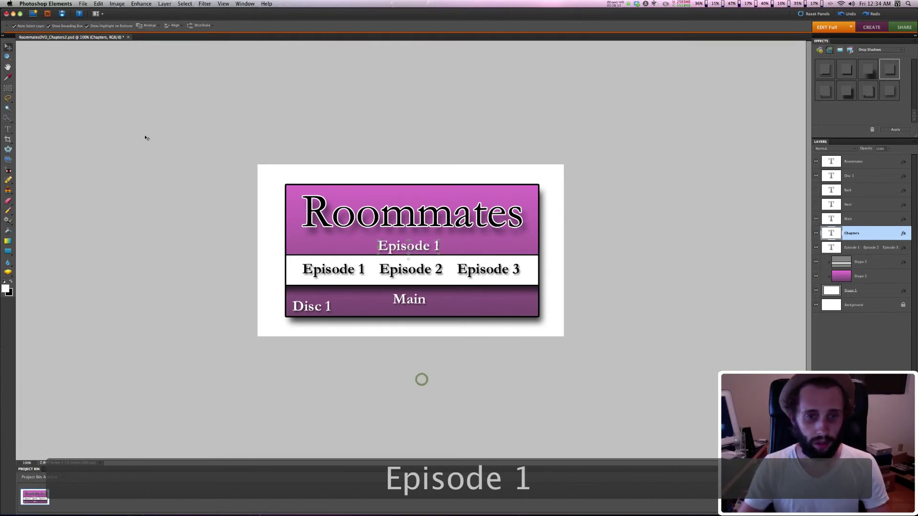
double_click(403, 269)
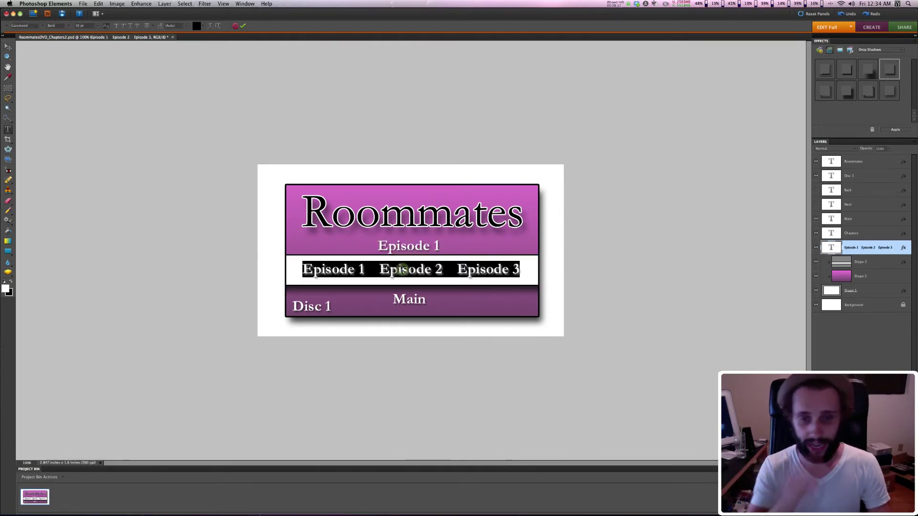
text(Ch)
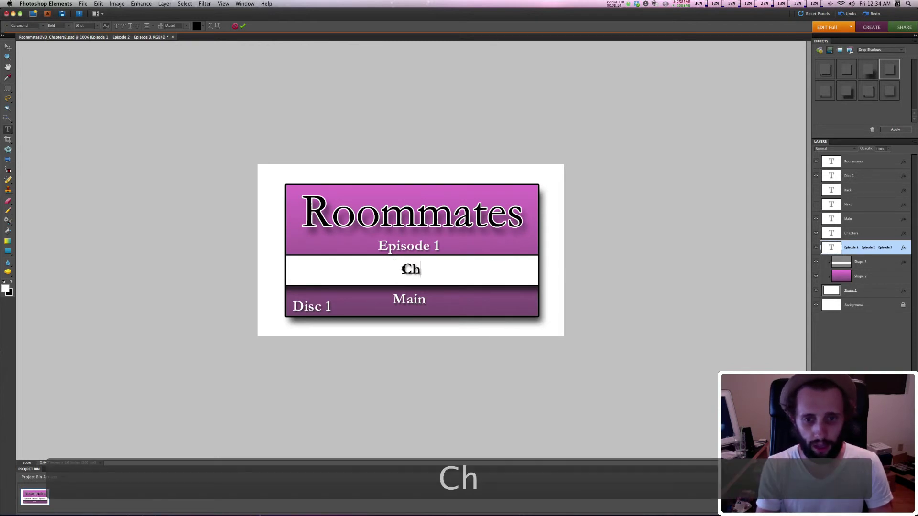
text(apter 1)
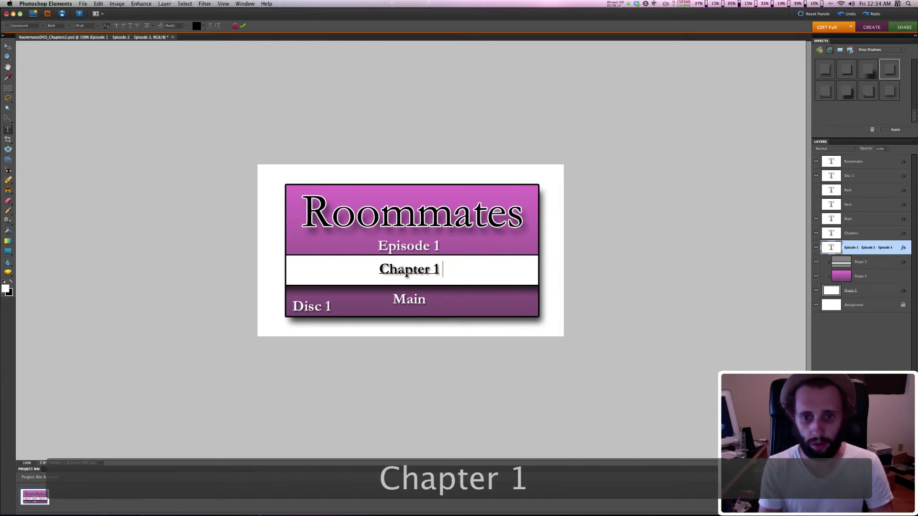
text(    Chapter)
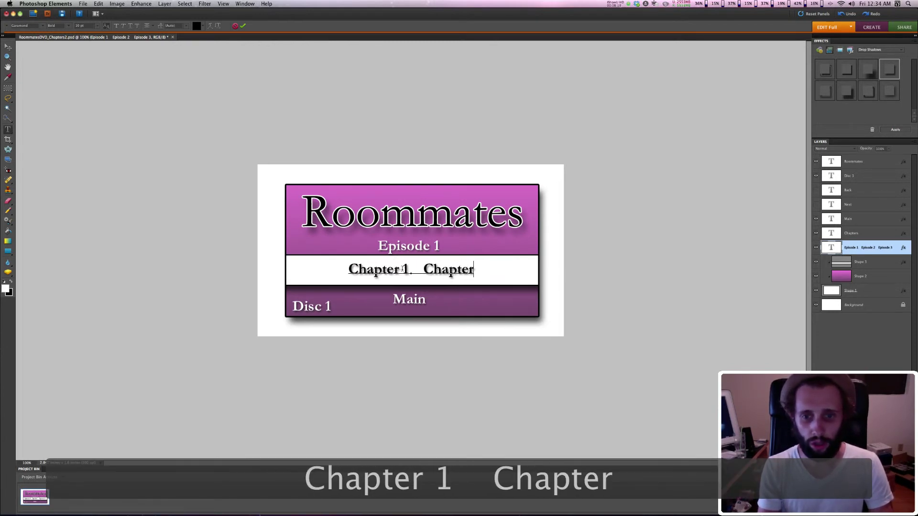
text( 2)
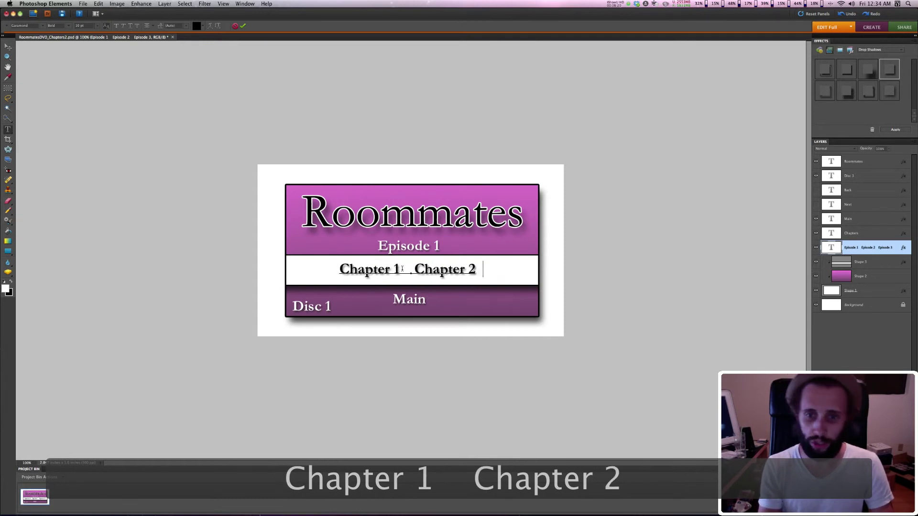
text(    Chapter 3)
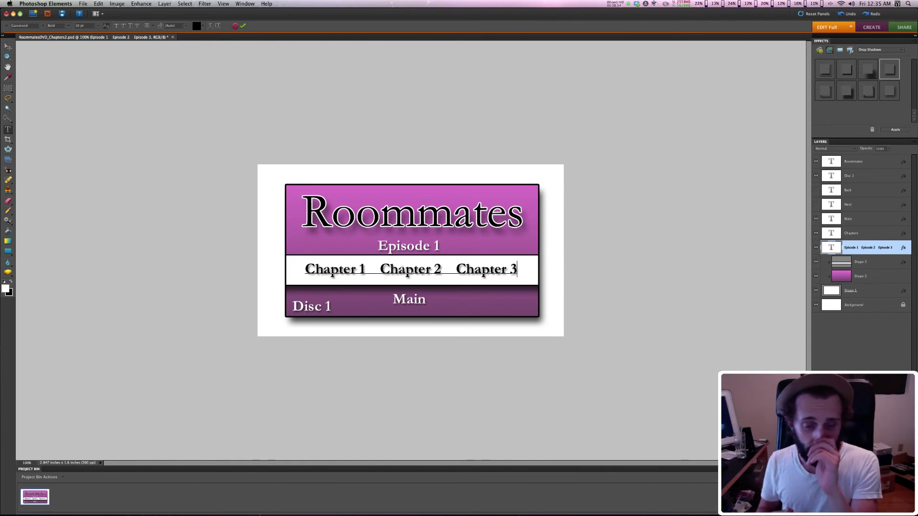
- Commit the button row text reading 'Chapter 1, Chapter 2, Chapter 3'
key(ctrl+Return)
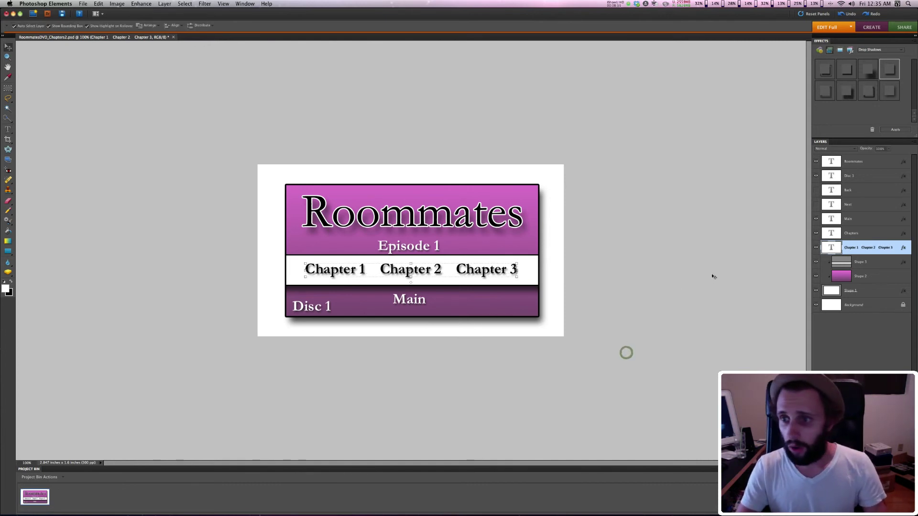
- Make the Next layer visible so its label reappears right of Main
click(816, 204)
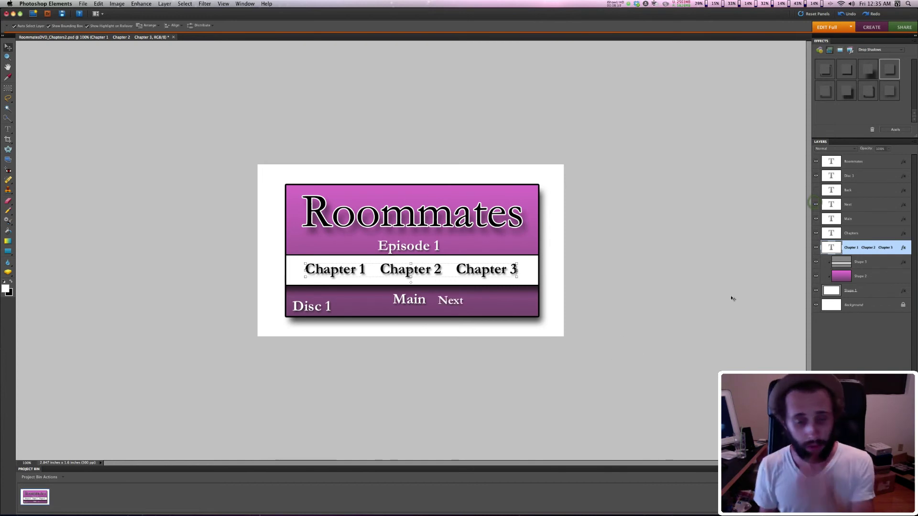